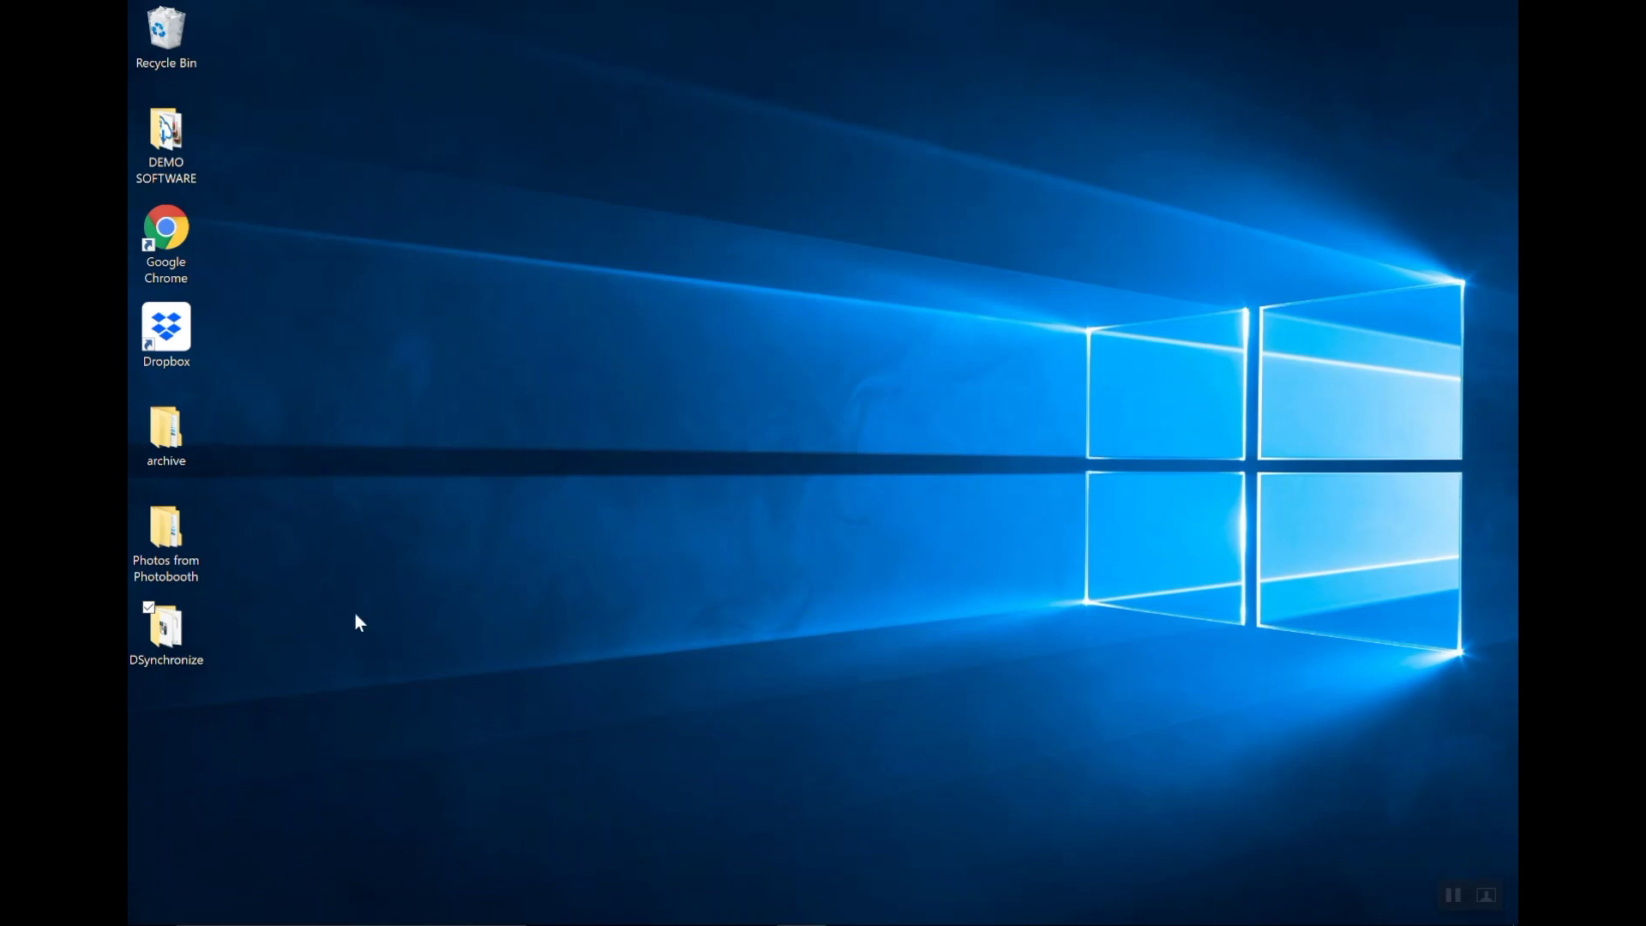
Open the DSynchronize desktop folder, launch DSynchronize.exe and load the saved Job 01
{"action": "double_click", "coordinate": [168, 659]}
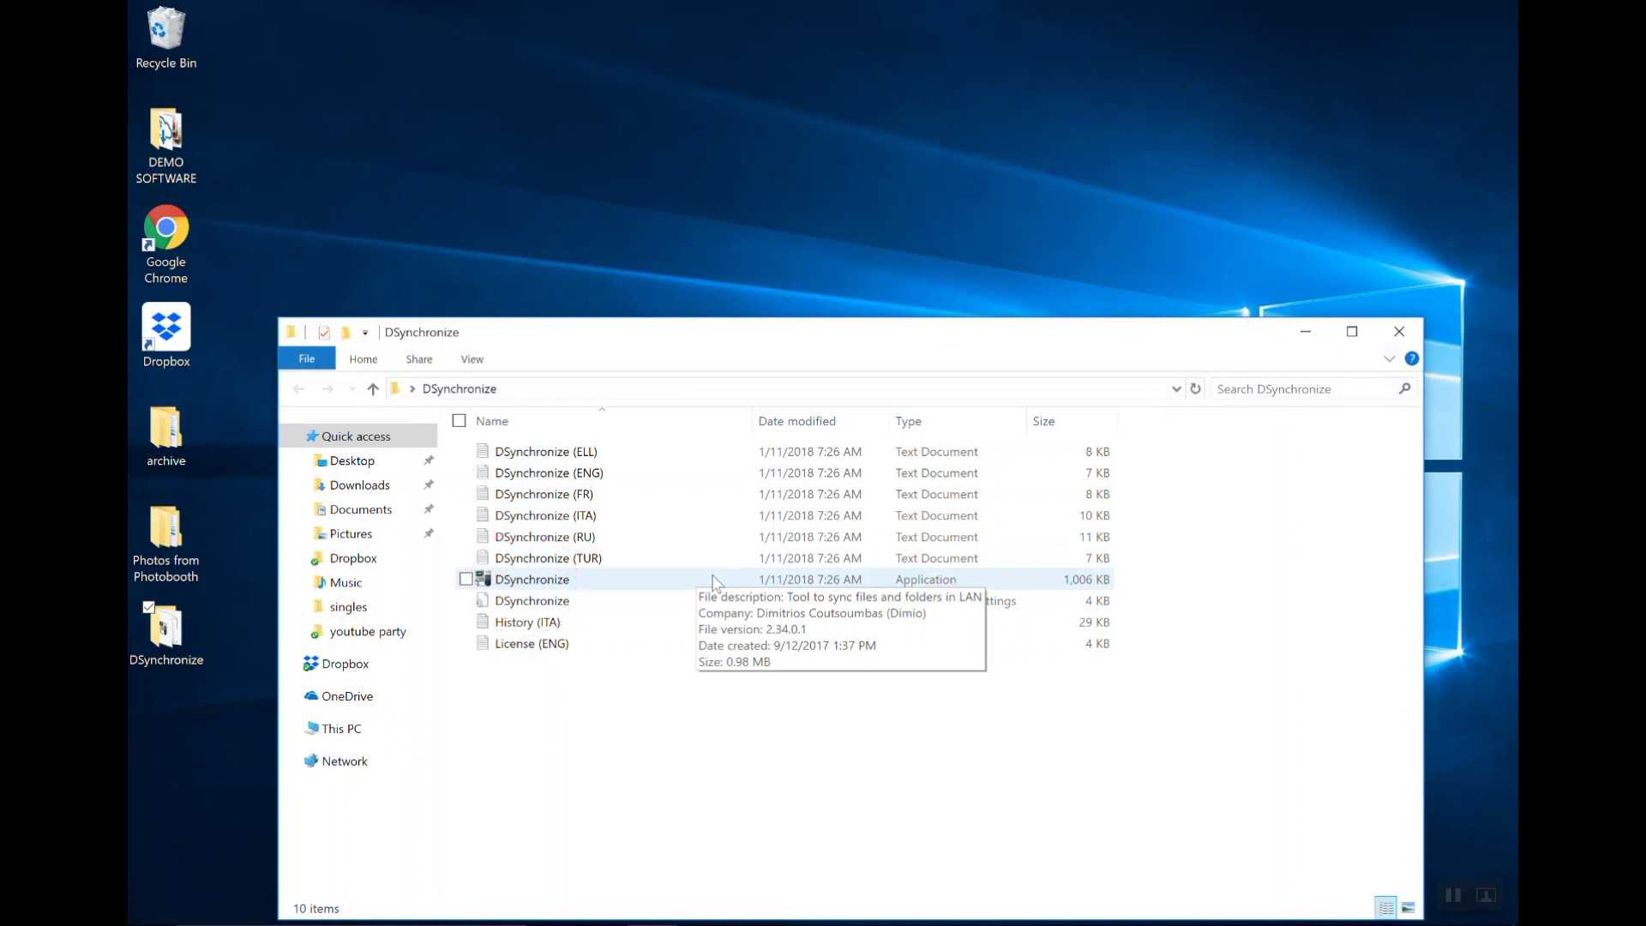
{"action": "left_click", "coordinate": [717, 583]}
{"action": "double_click", "coordinate": [717, 583]}
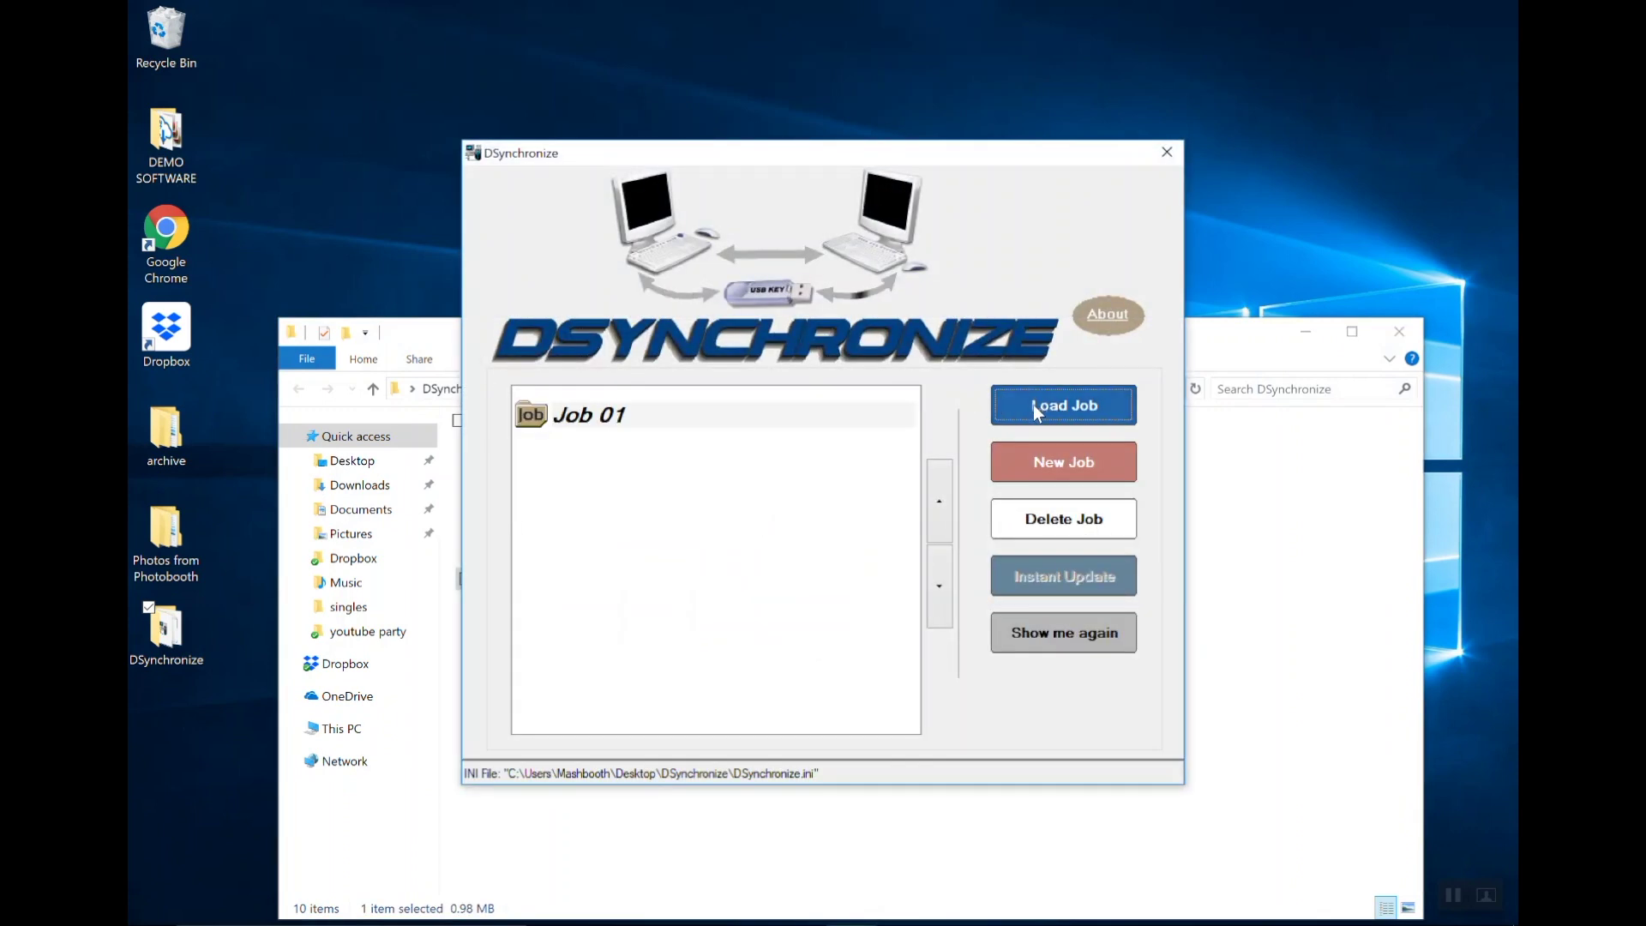
{"action": "left_click", "coordinate": [1032, 410]}
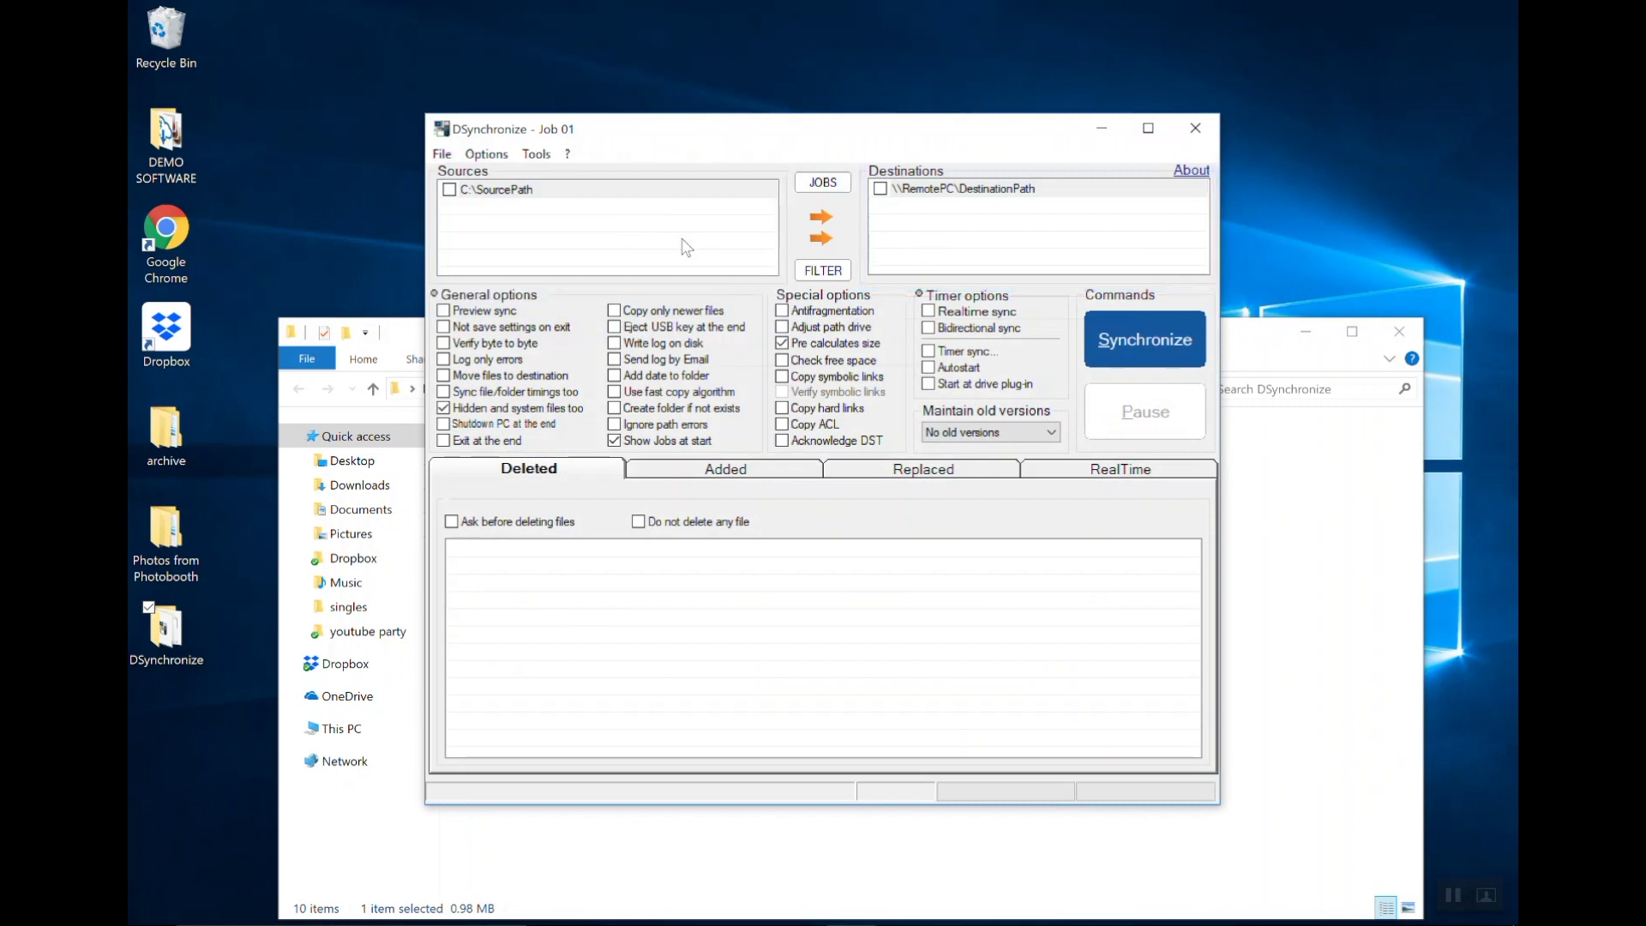
Bring up the context menu for the C:\SourcePath entry in the Sources list
{"action": "mouse_move", "coordinate": [686, 247]}
{"action": "right_click", "coordinate": [624, 191]}
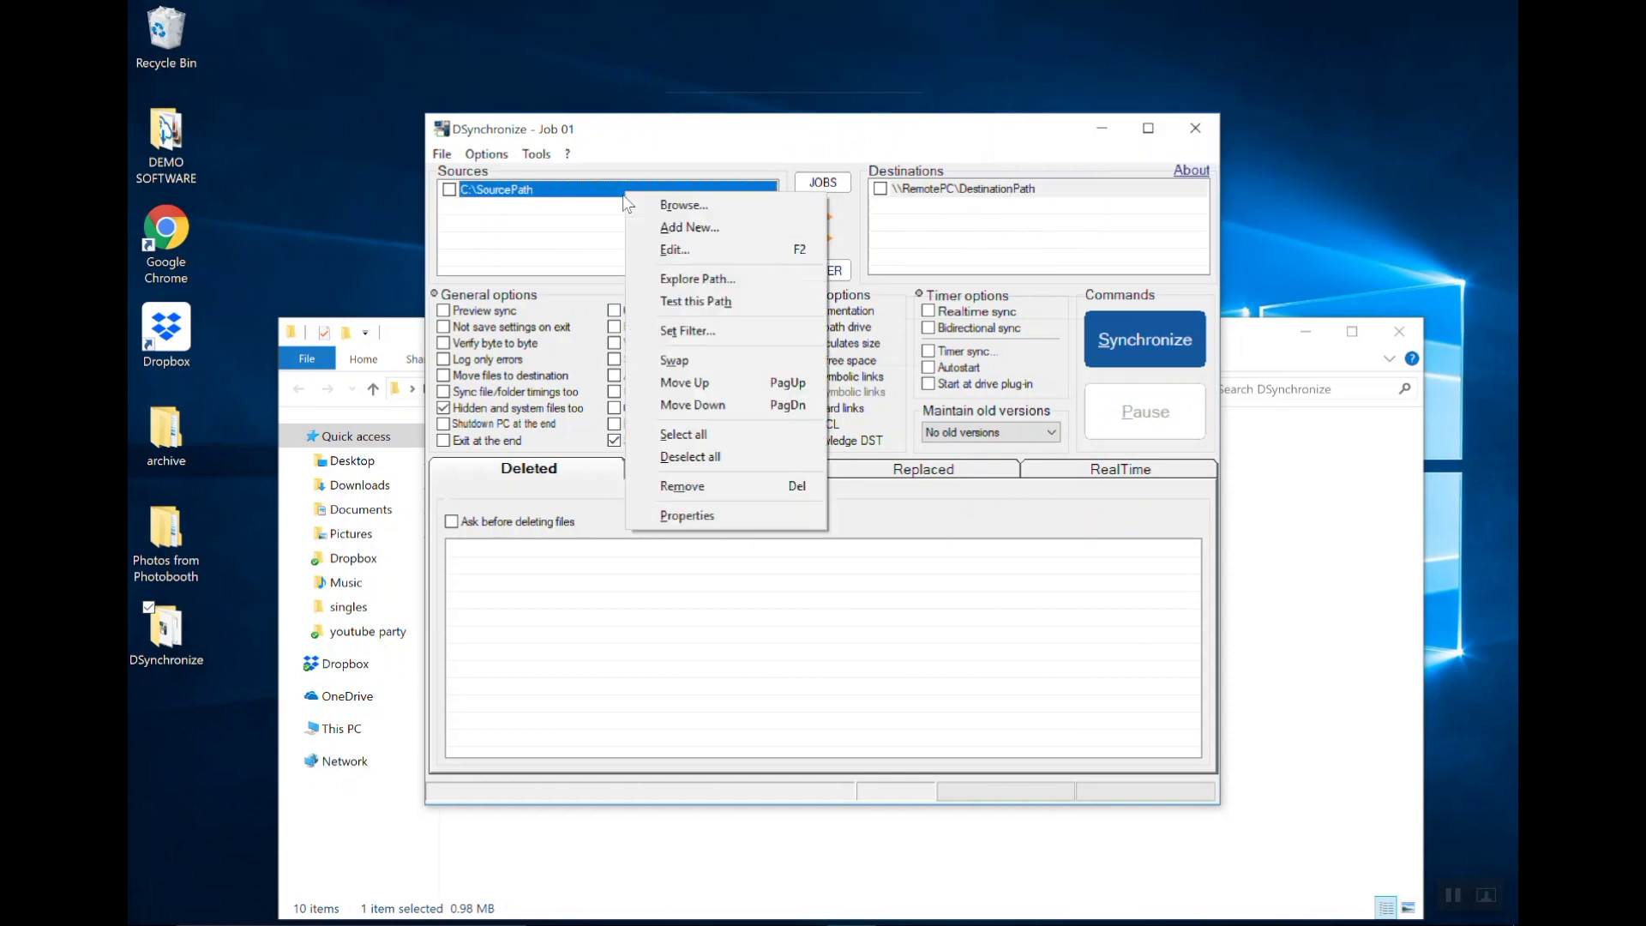
Browse to Photos from Photobooth\1-11-18\Originals and set it as the source folder
{"action": "left_click", "coordinate": [679, 210]}
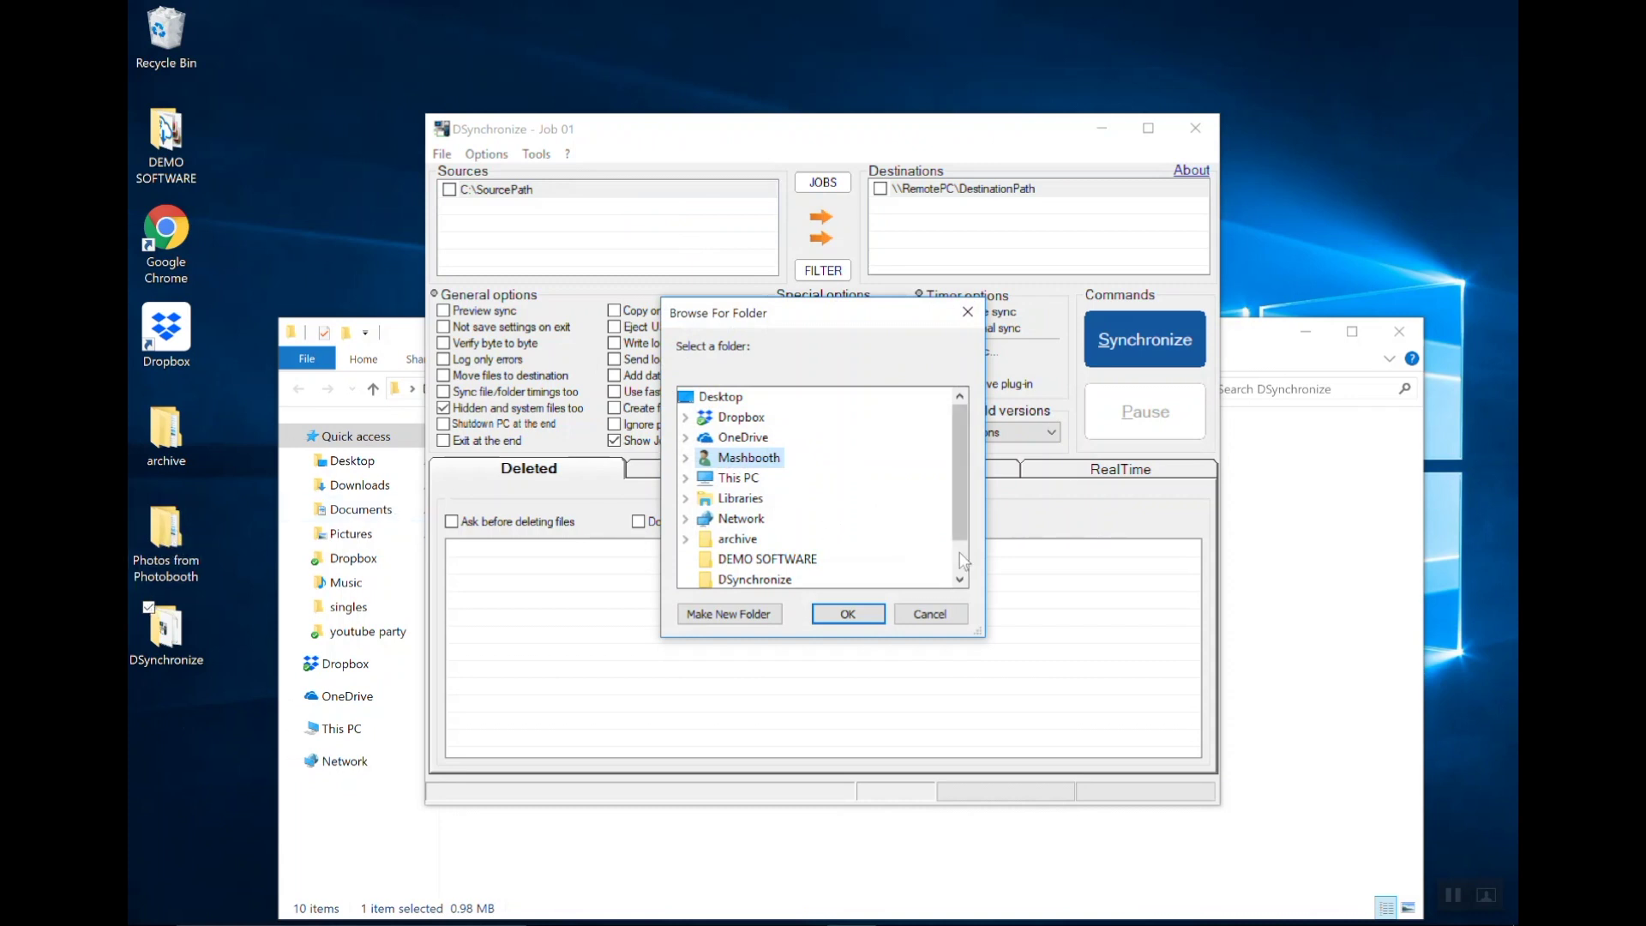
{"action": "left_click", "coordinate": [959, 580]}
{"action": "left_click", "coordinate": [959, 580]}
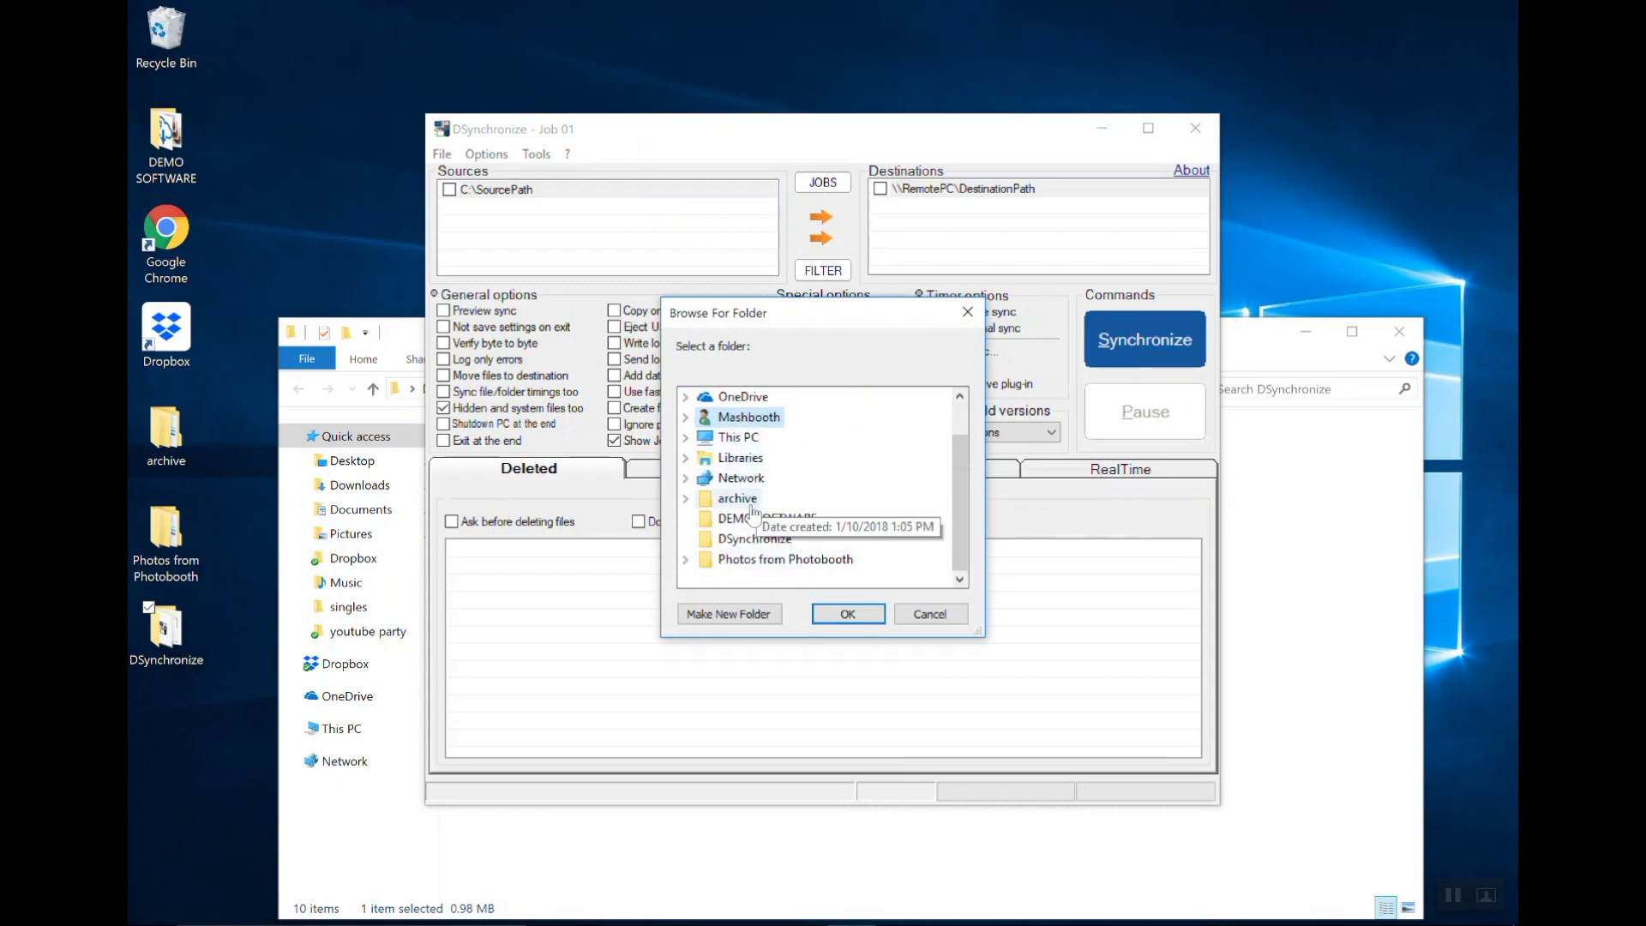
{"action": "double_click", "coordinate": [756, 561]}
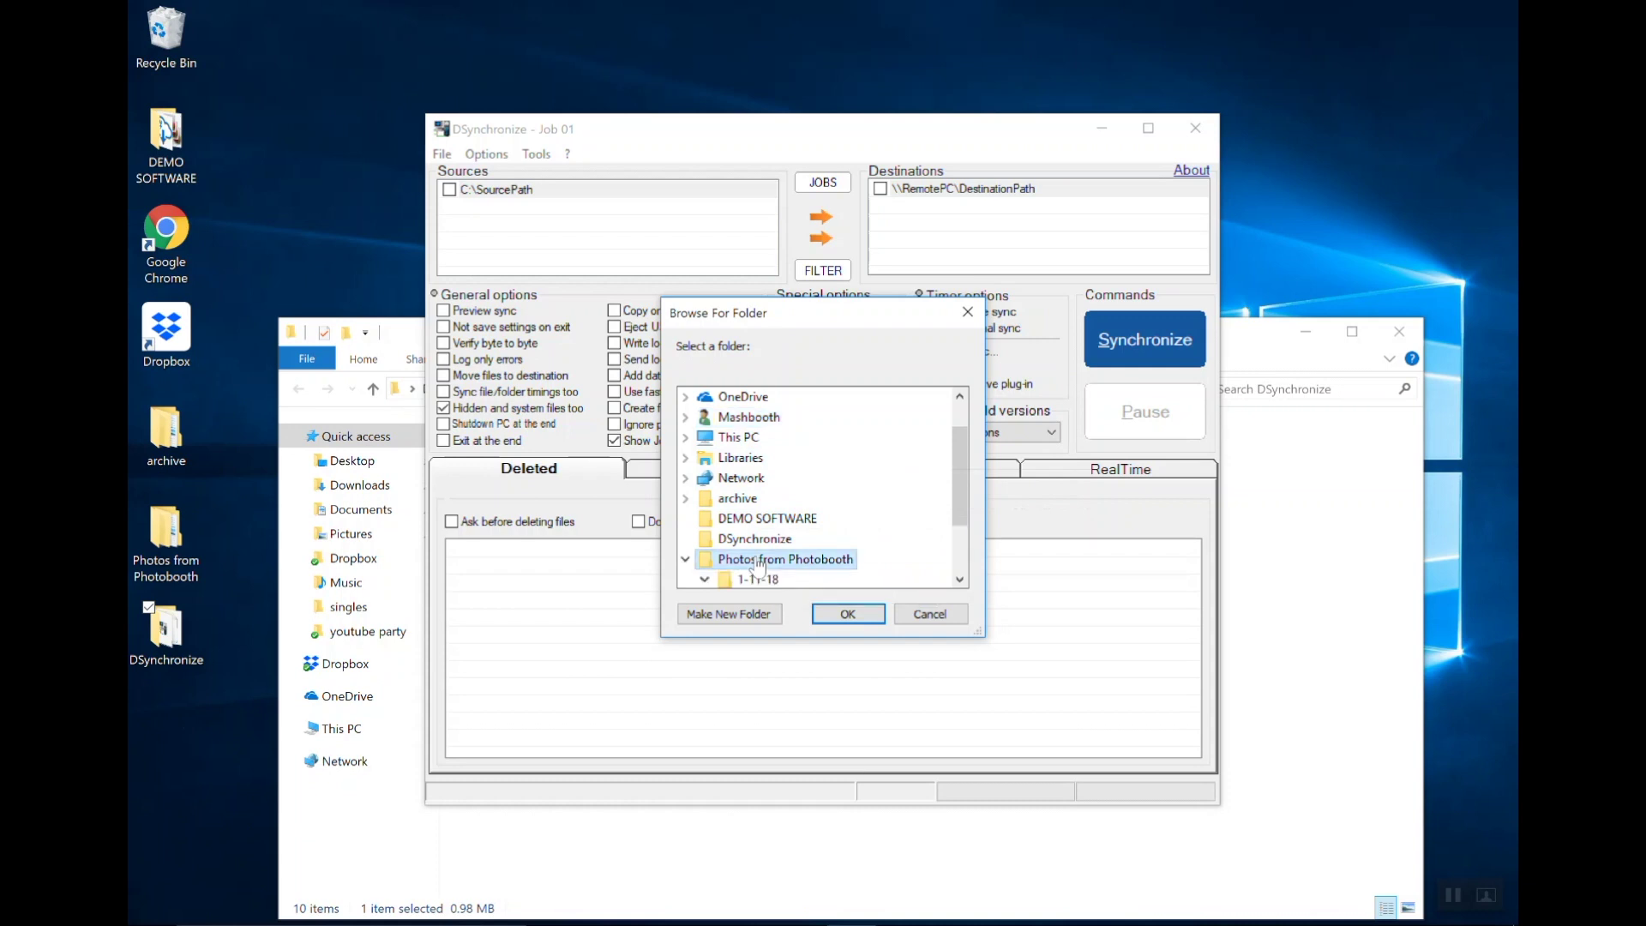
{"action": "left_click", "coordinate": [960, 579]}
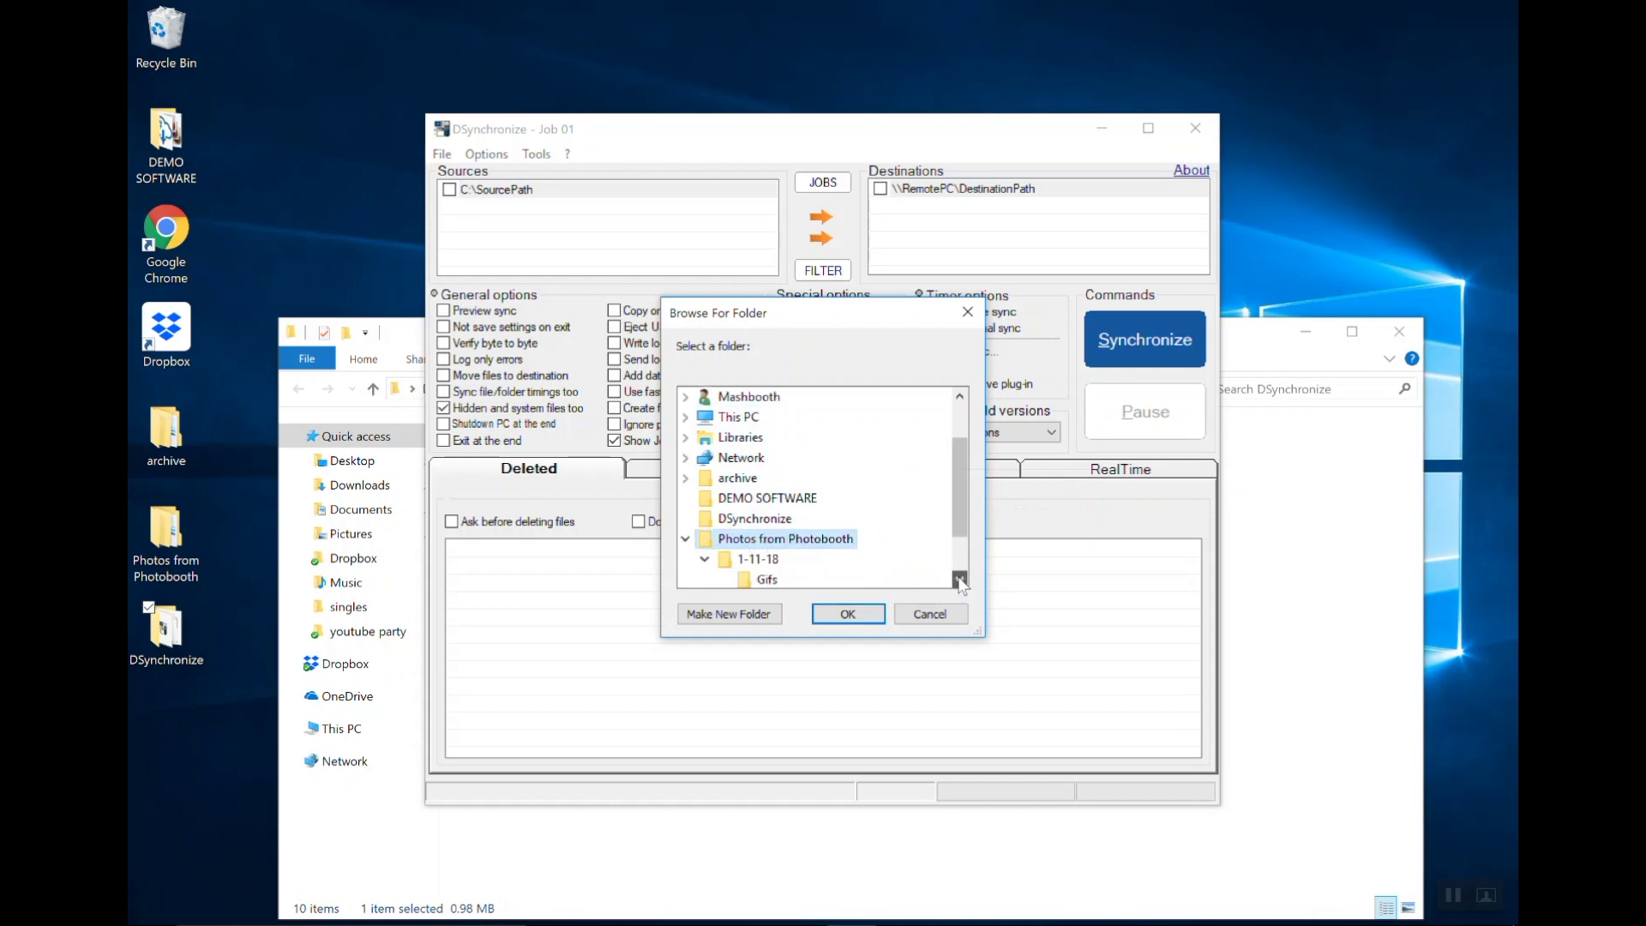
{"action": "double_click", "coordinate": [758, 562]}
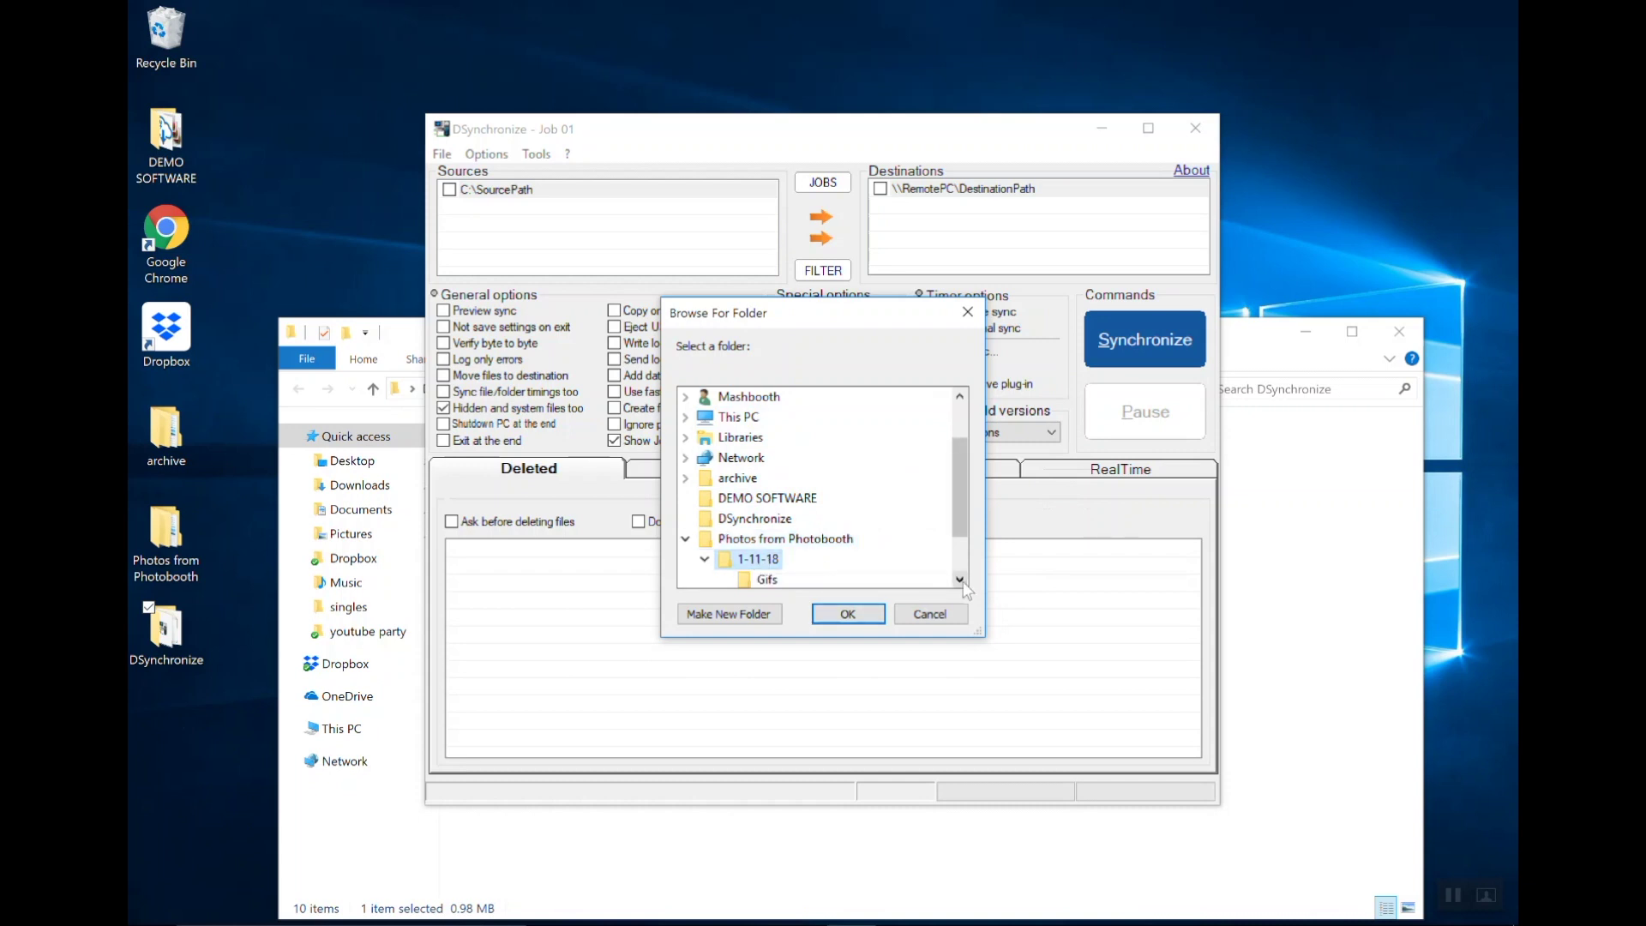
{"action": "left_click", "coordinate": [962, 581]}
{"action": "left_click", "coordinate": [962, 580]}
{"action": "left_click", "coordinate": [961, 580]}
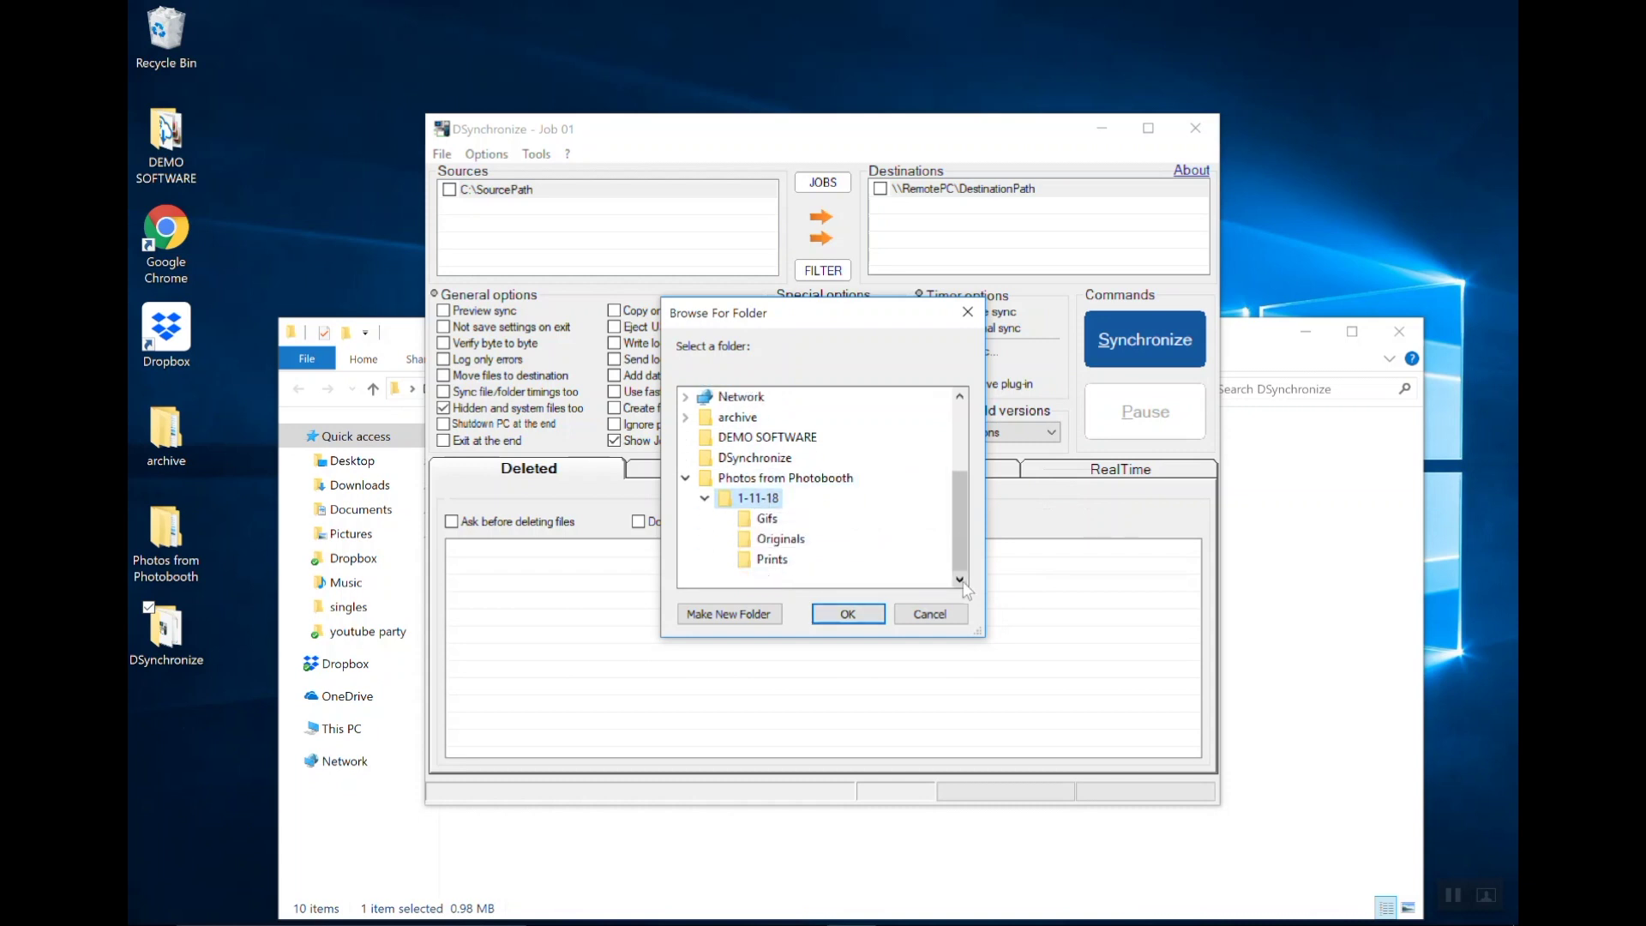
{"action": "left_click", "coordinate": [782, 539]}
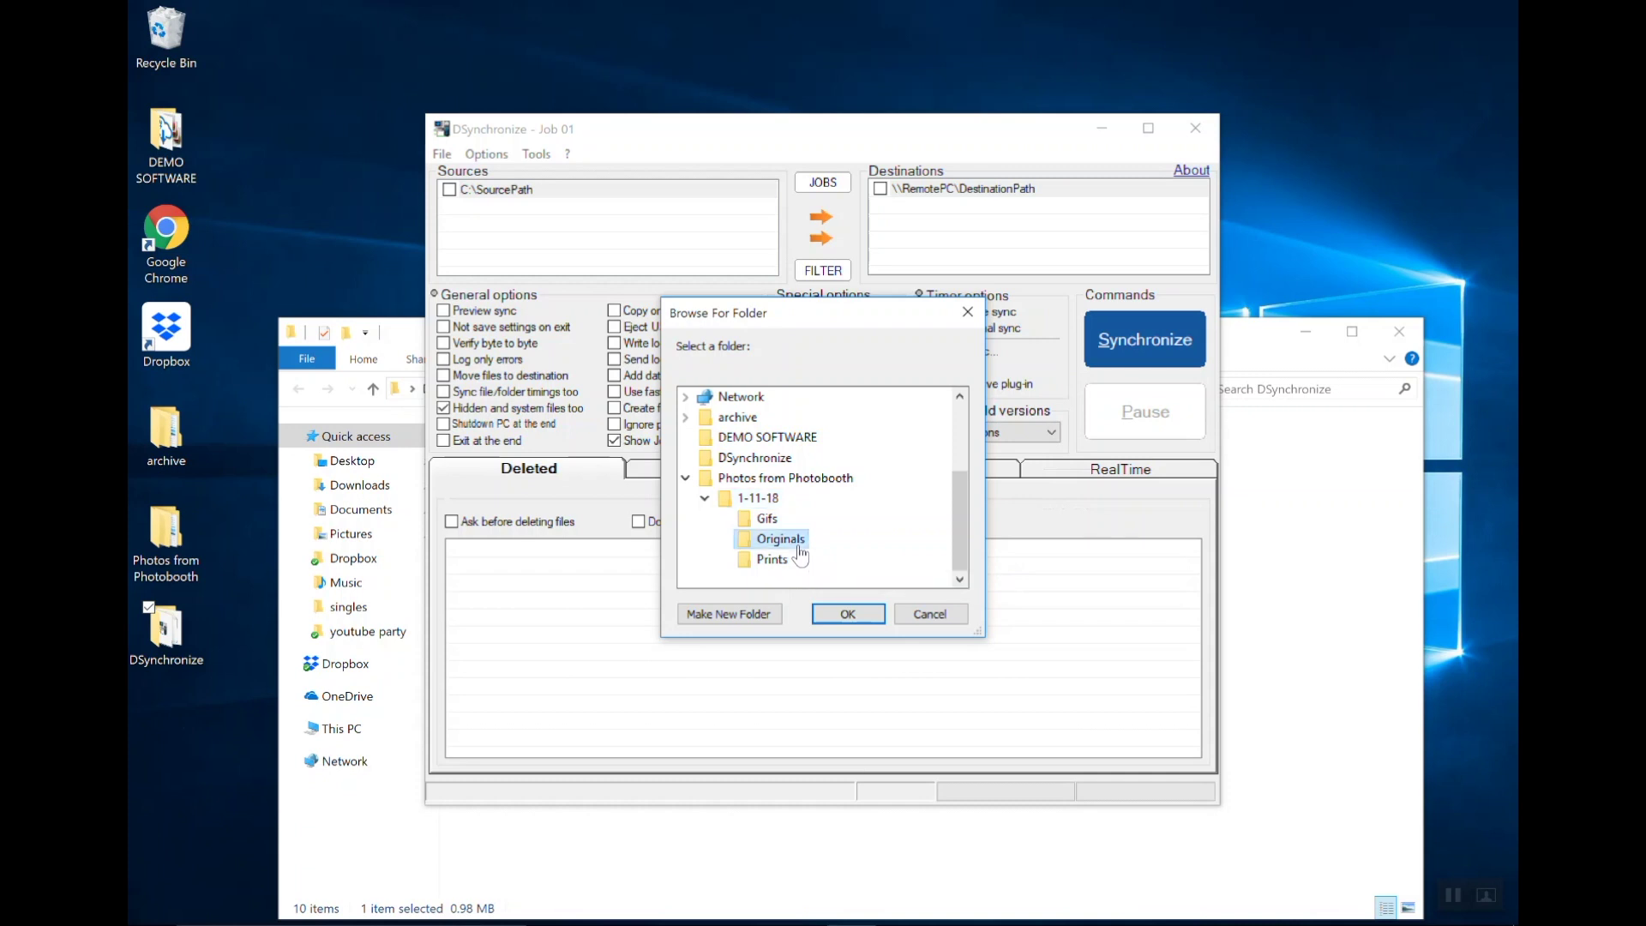
{"action": "left_click", "coordinate": [859, 612]}
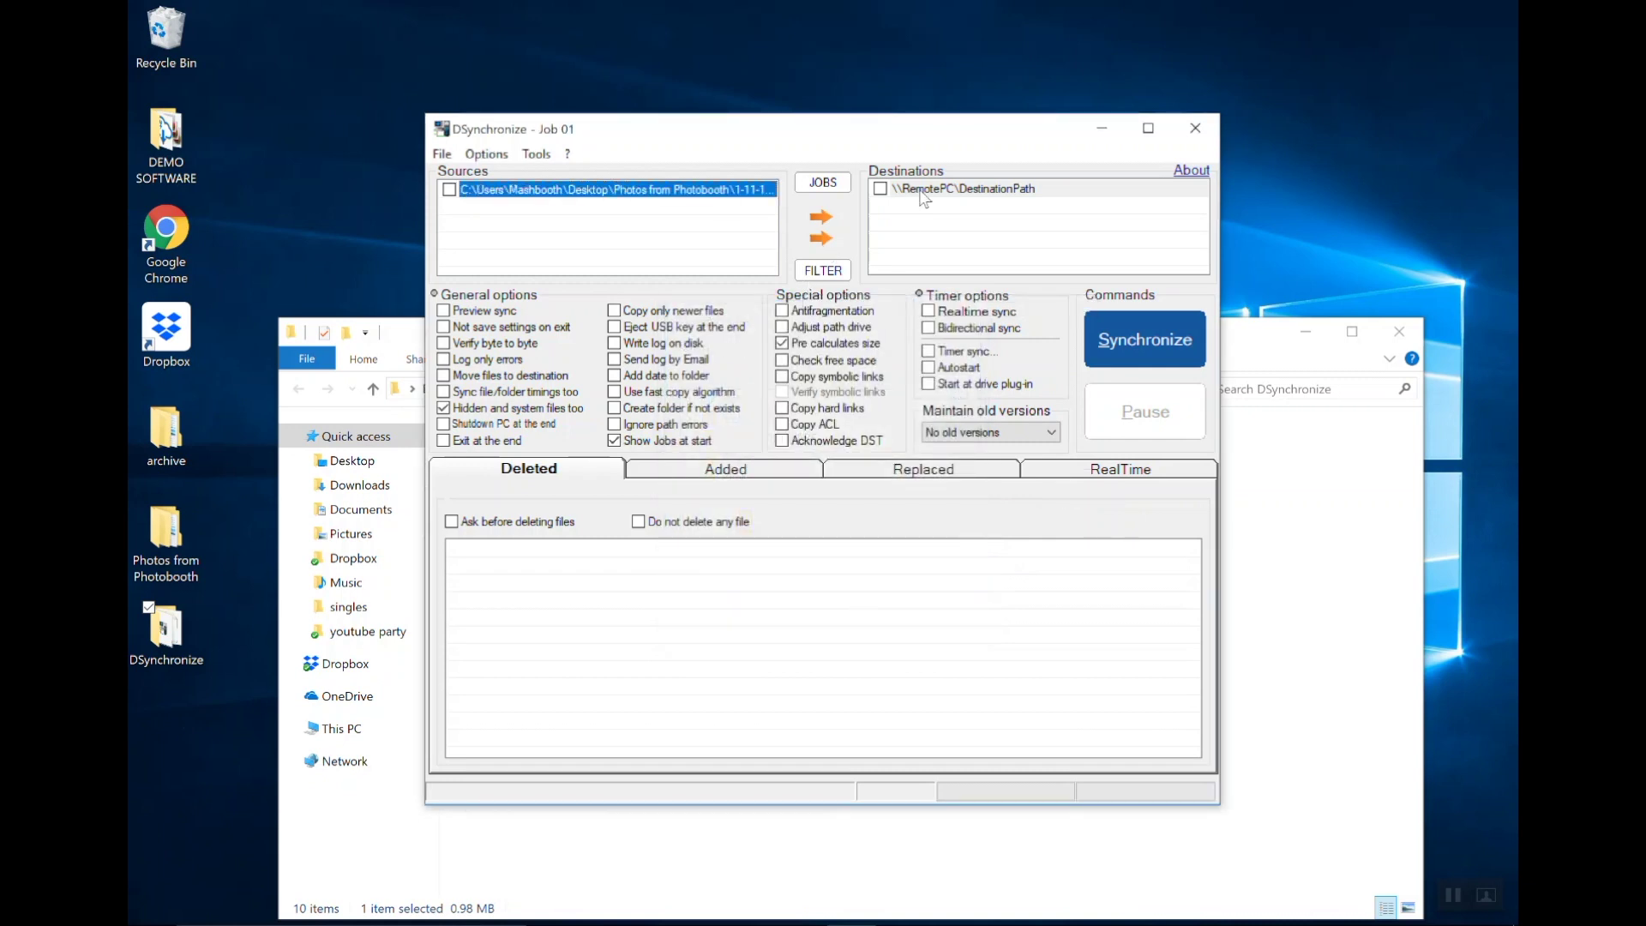
Browse to Dropbox\events\youtube party\singles and set it as the destination folder
{"action": "right_click", "coordinate": [983, 192]}
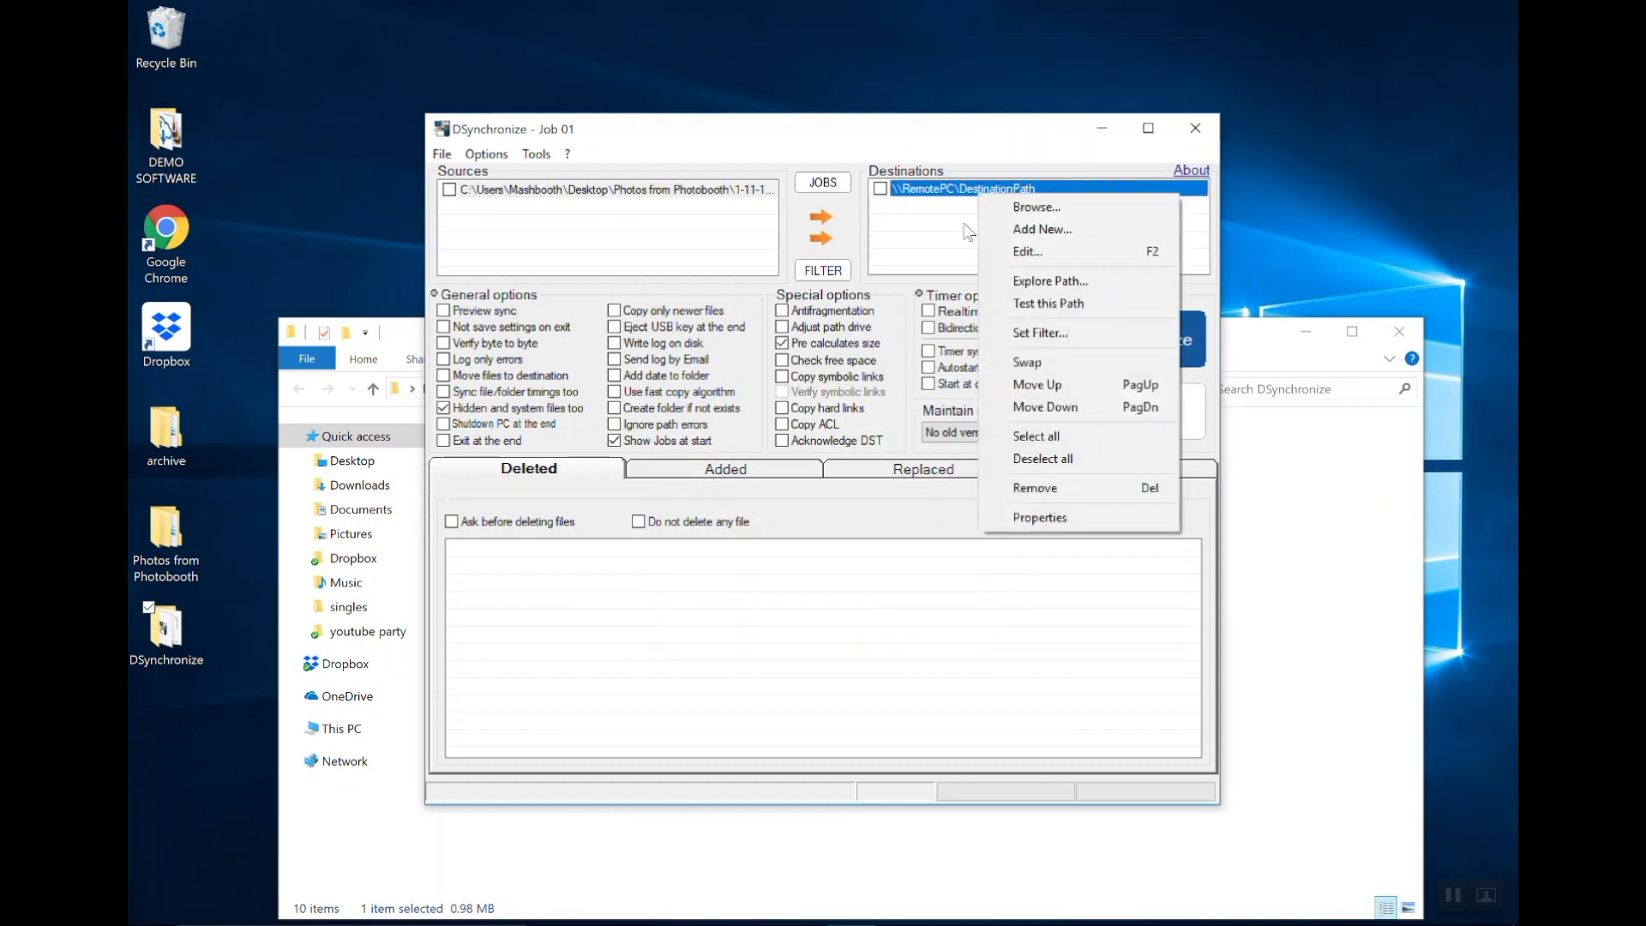
{"action": "left_click", "coordinate": [1029, 206]}
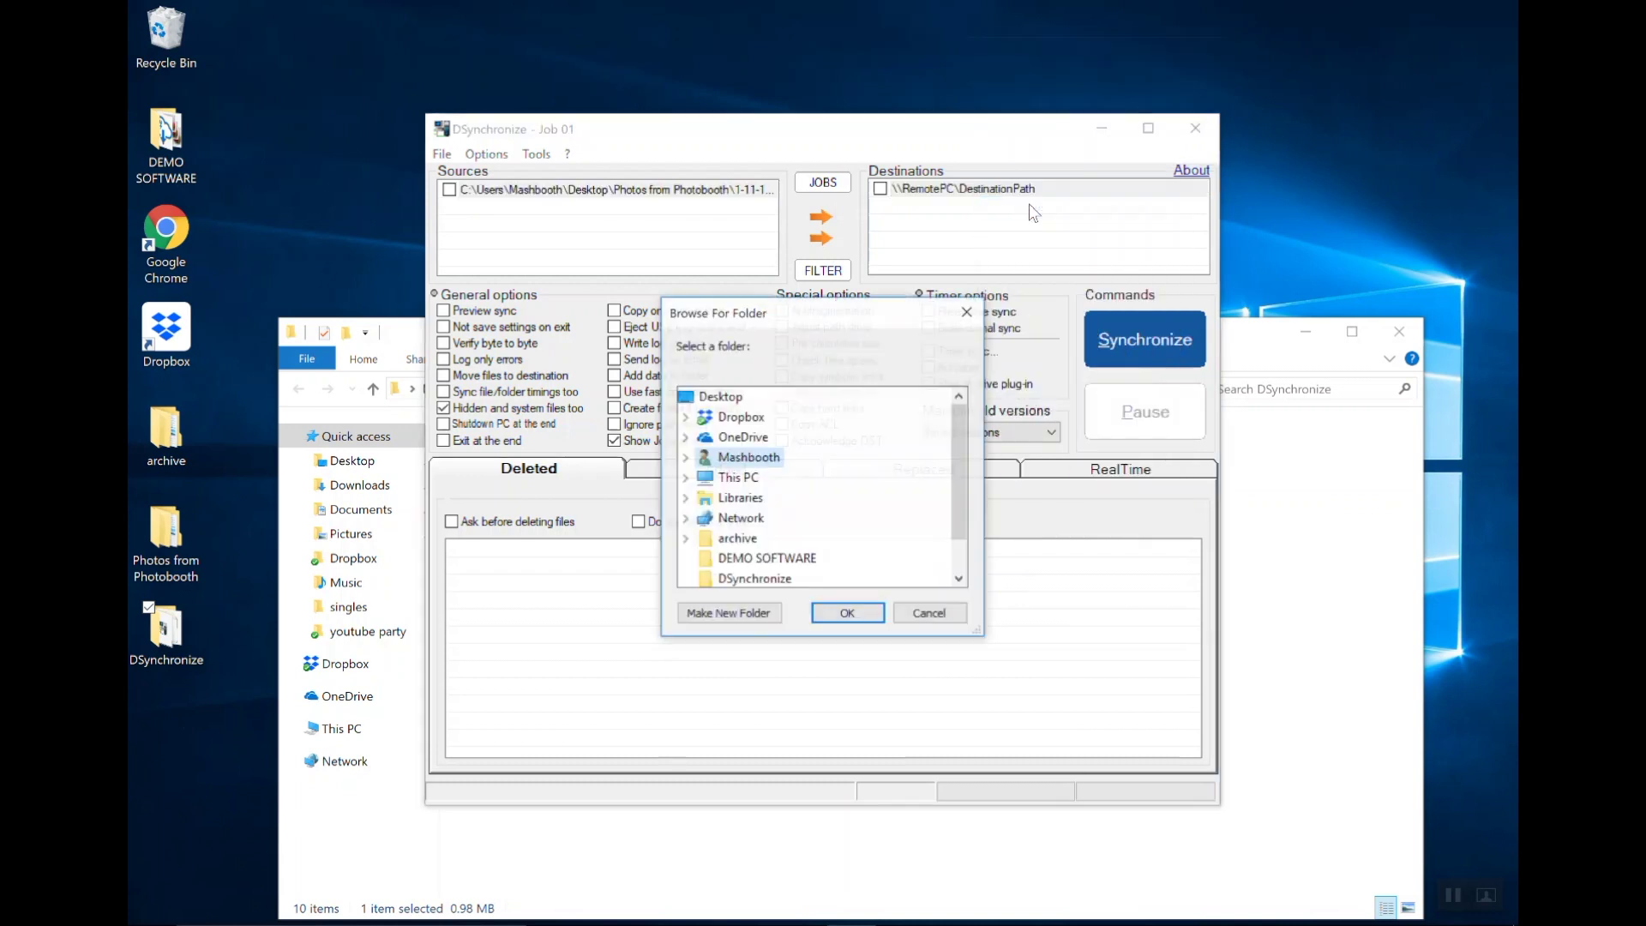
{"action": "left_click", "coordinate": [741, 417]}
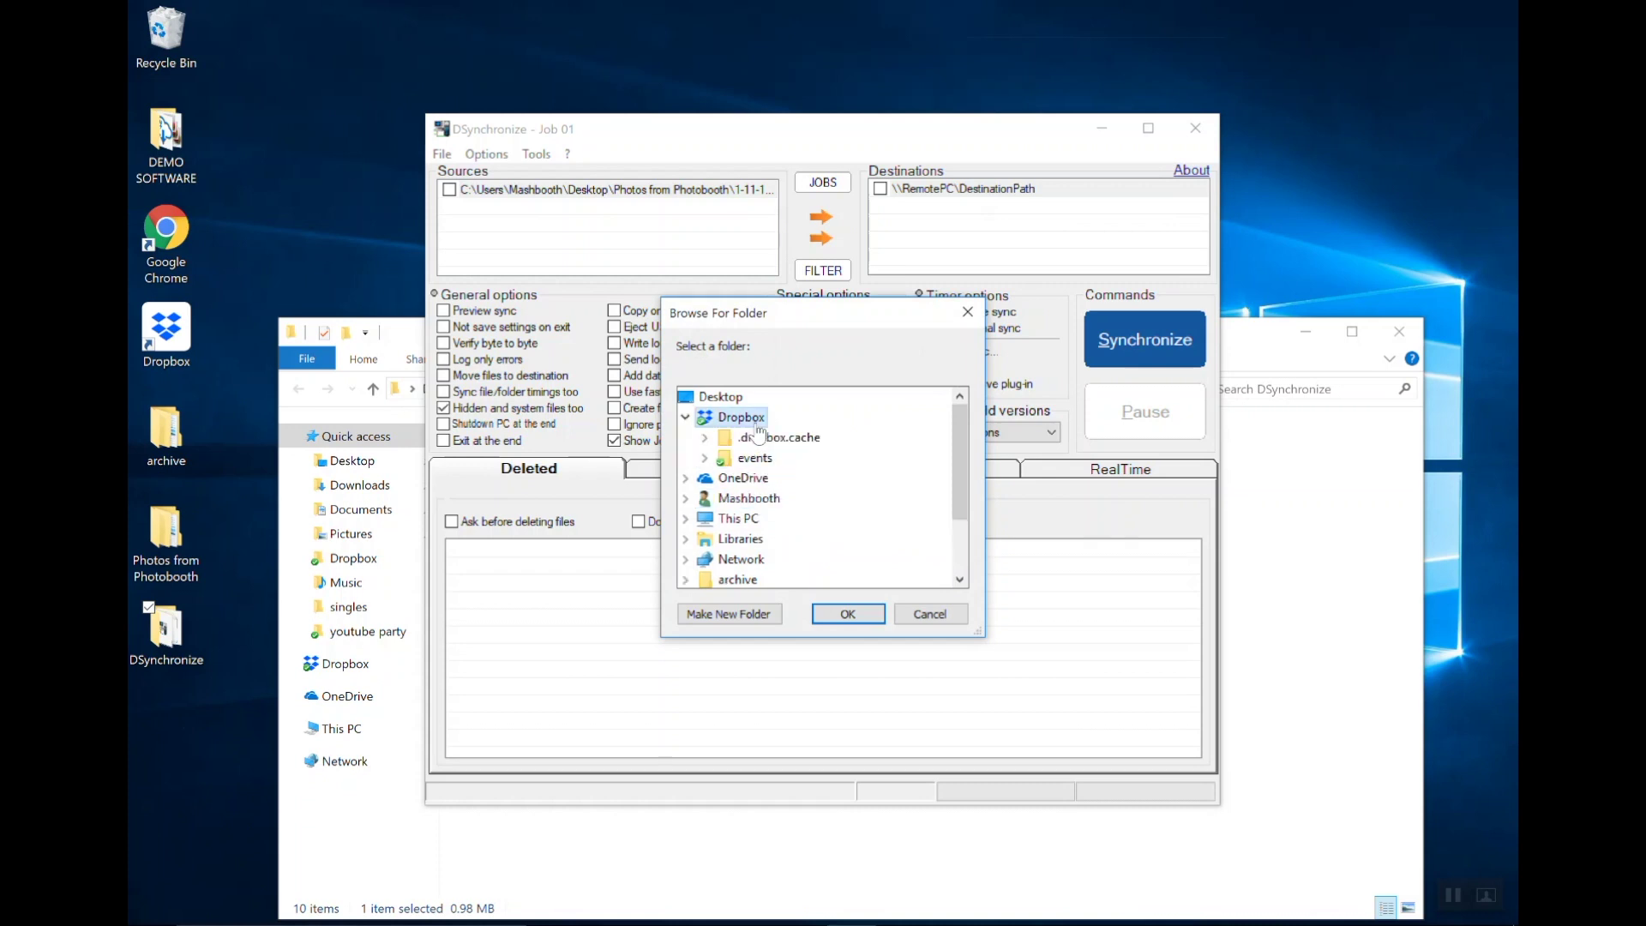
{"action": "left_click", "coordinate": [755, 458]}
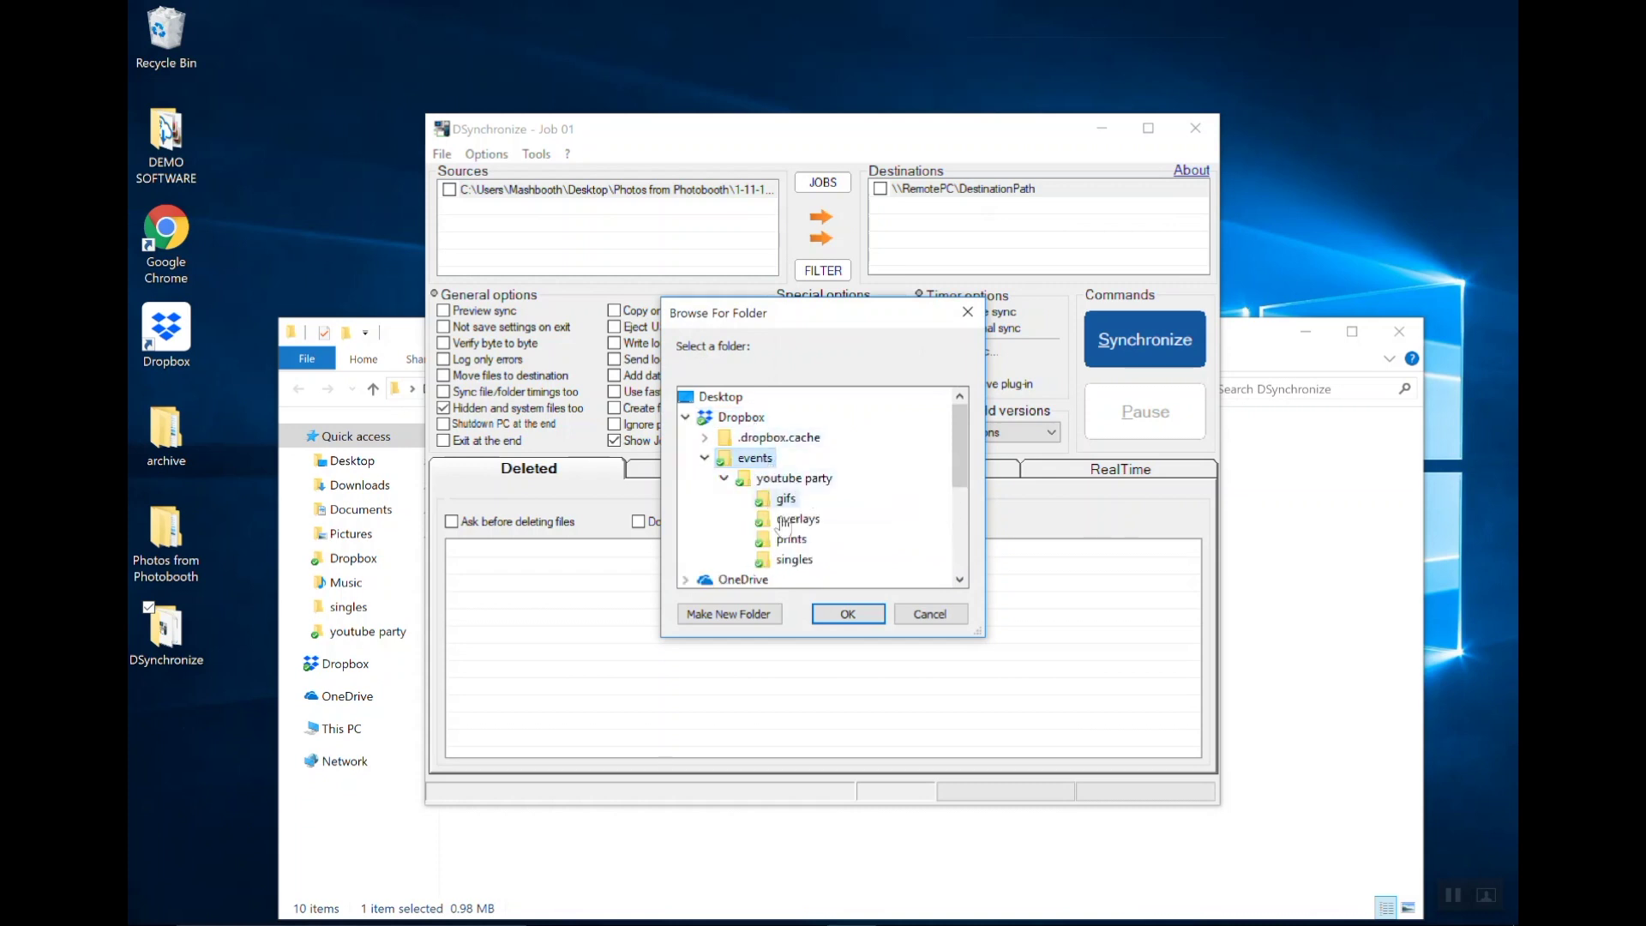
{"action": "left_click", "coordinate": [789, 559]}
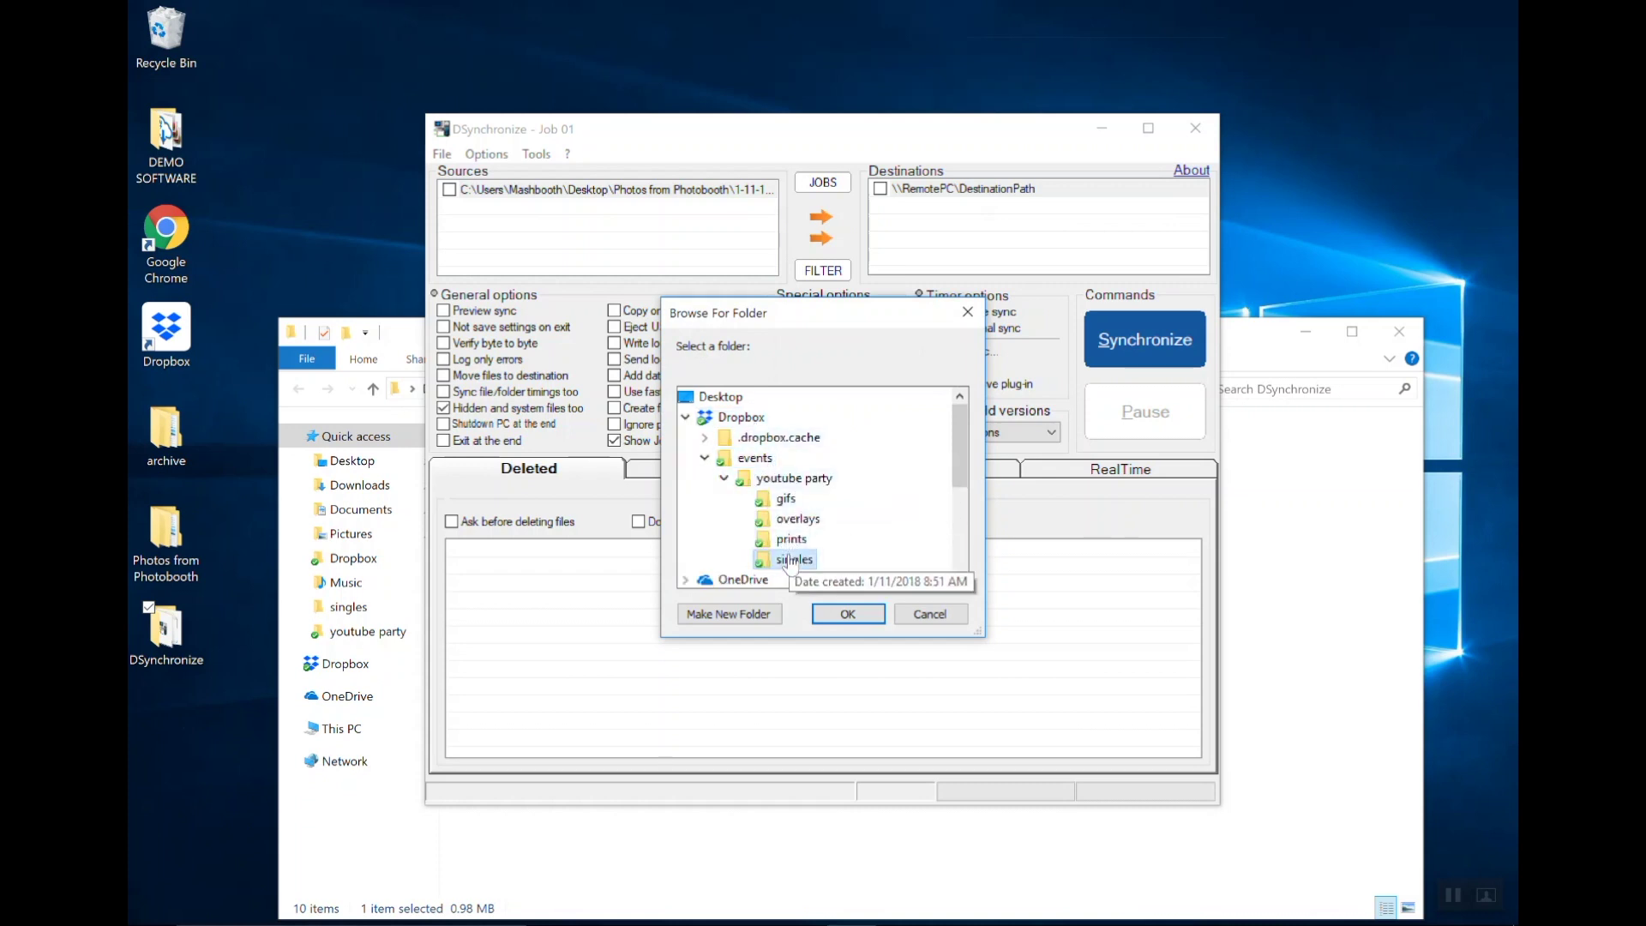
{"action": "left_click", "coordinate": [845, 614]}
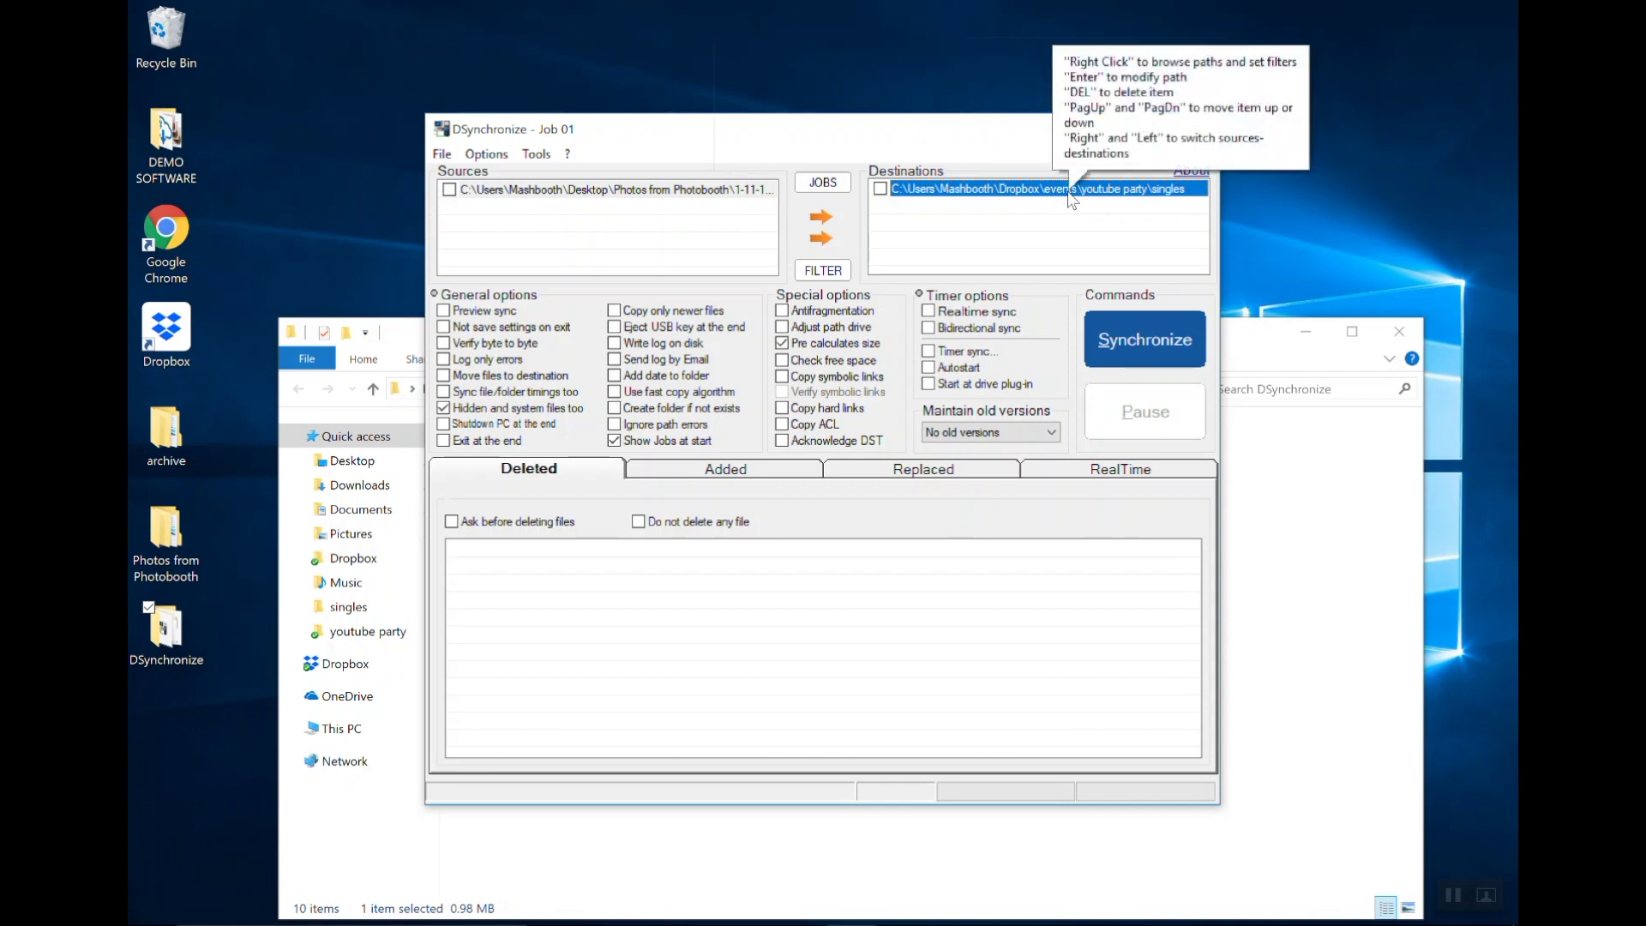
{"action": "left_click", "coordinate": [883, 188]}
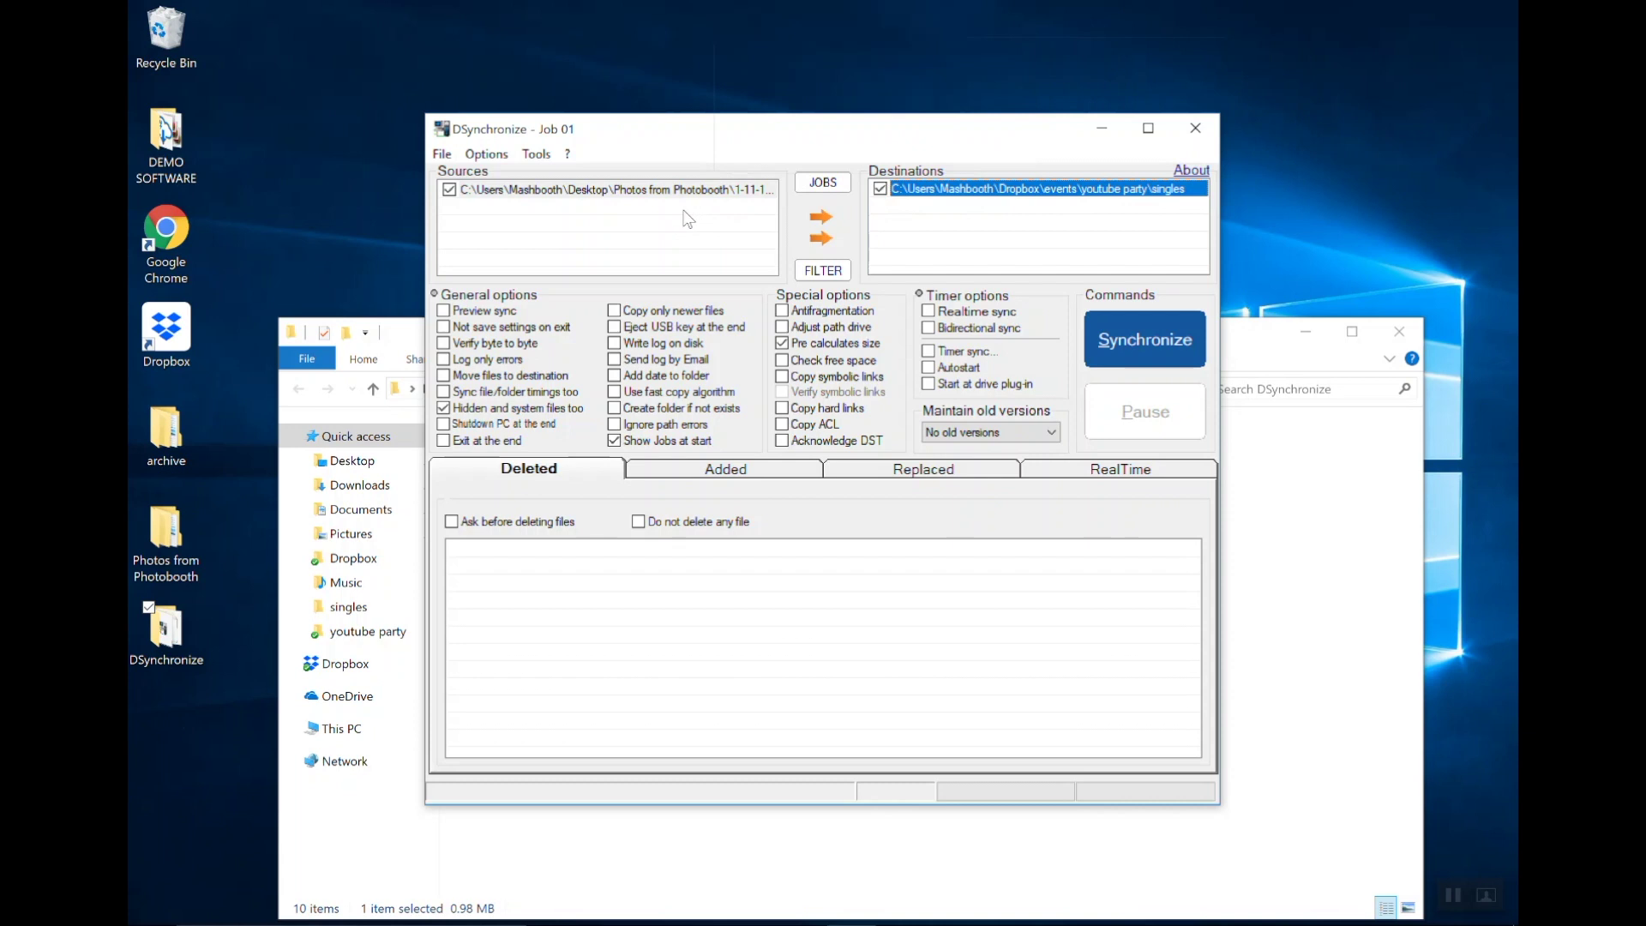
{"action": "mouse_move", "coordinate": [688, 219]}
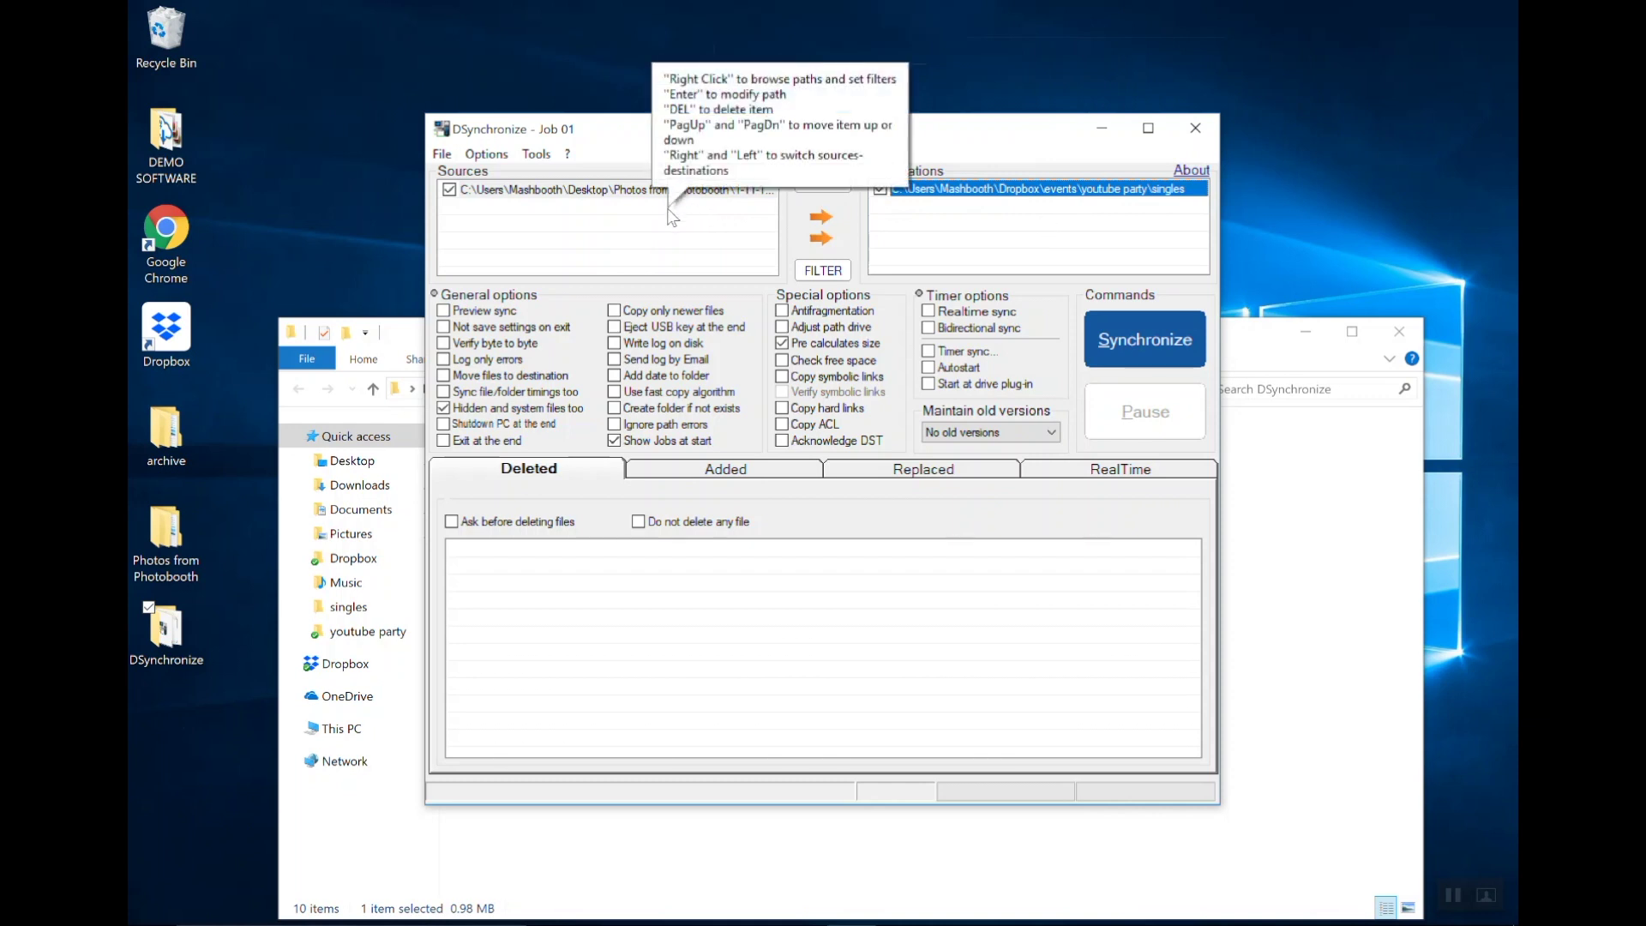
Add a new source row pointing to the Photos from Photobooth\1-11-18\Prints folder
{"action": "right_click", "coordinate": [672, 218]}
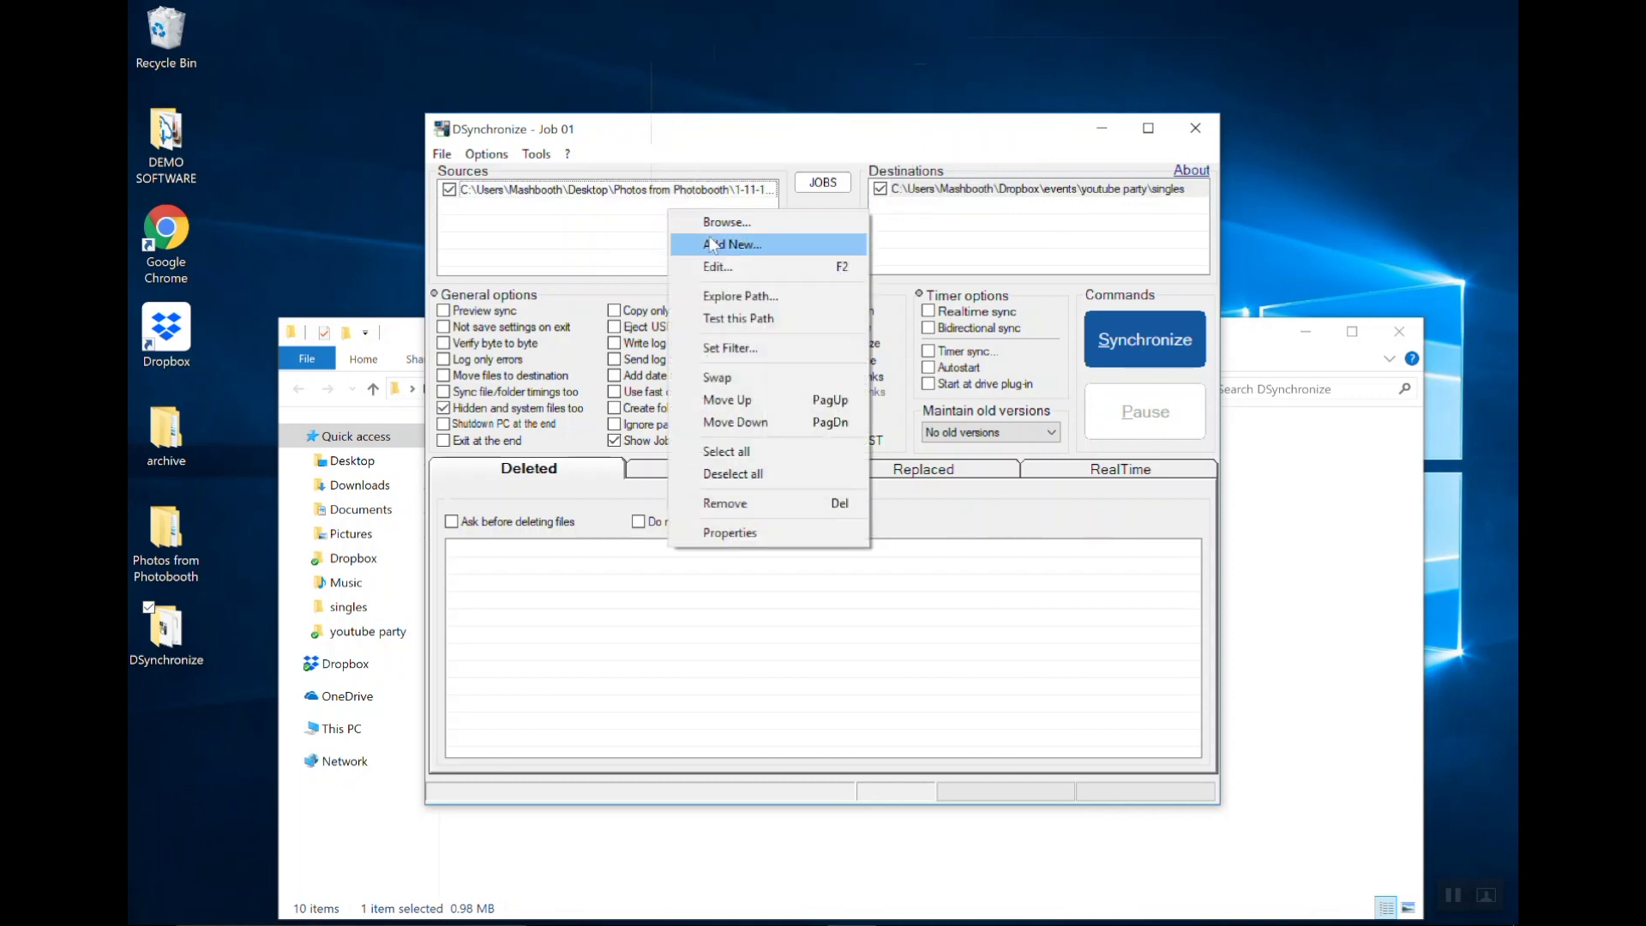
{"action": "left_click", "coordinate": [710, 242]}
{"action": "right_click", "coordinate": [685, 207]}
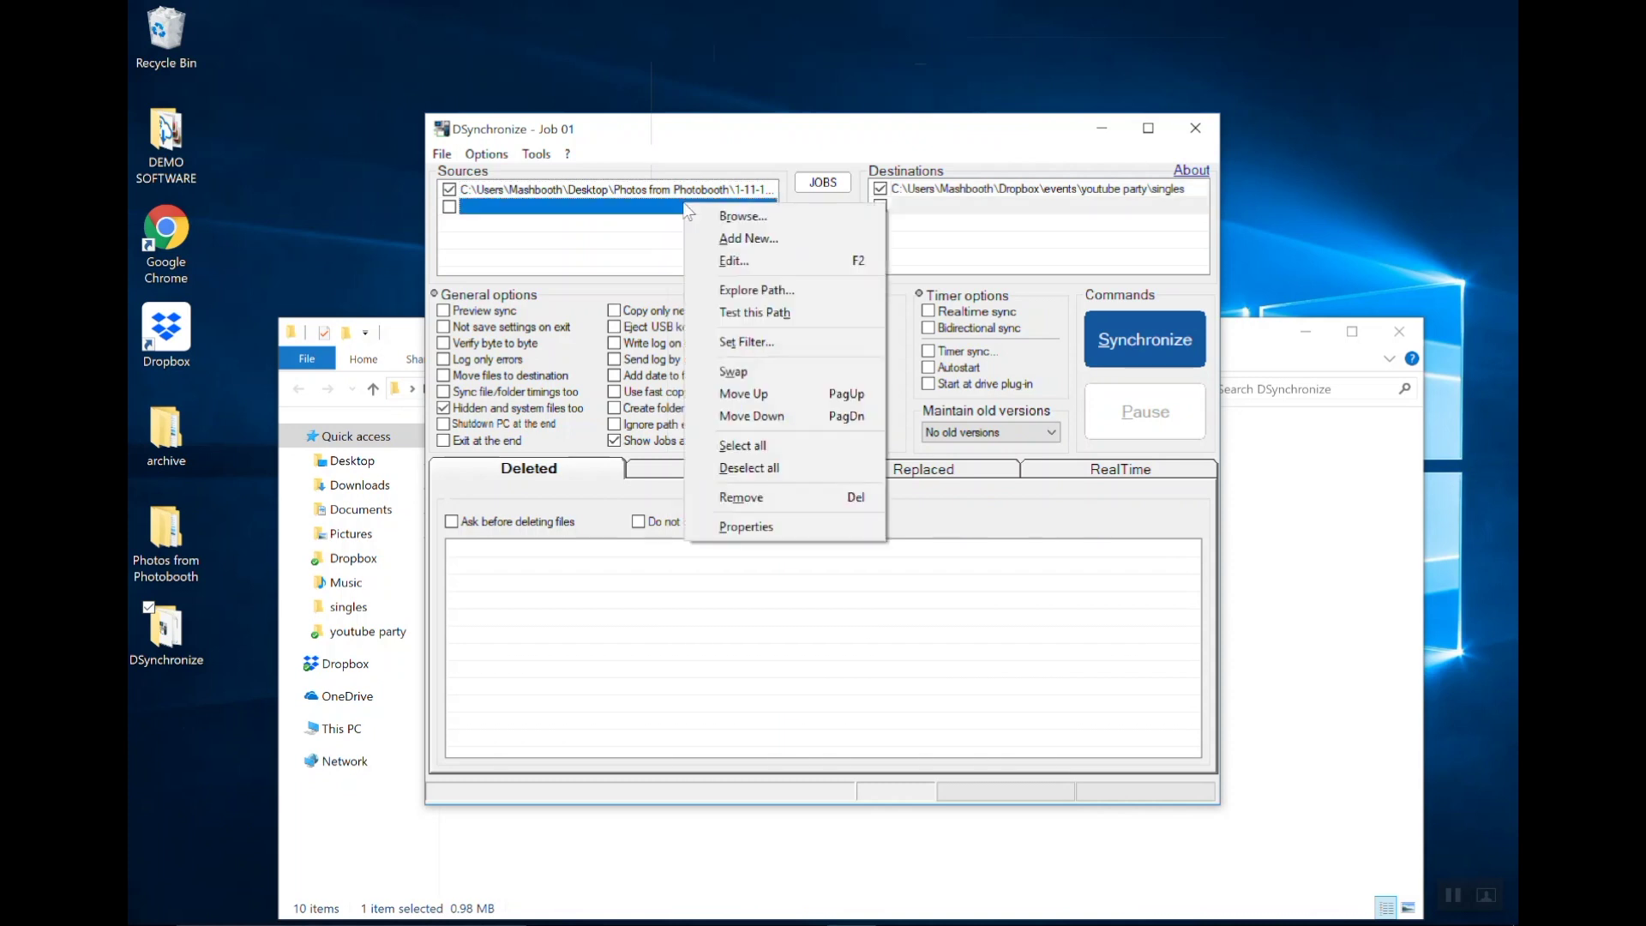
{"action": "left_click", "coordinate": [733, 217]}
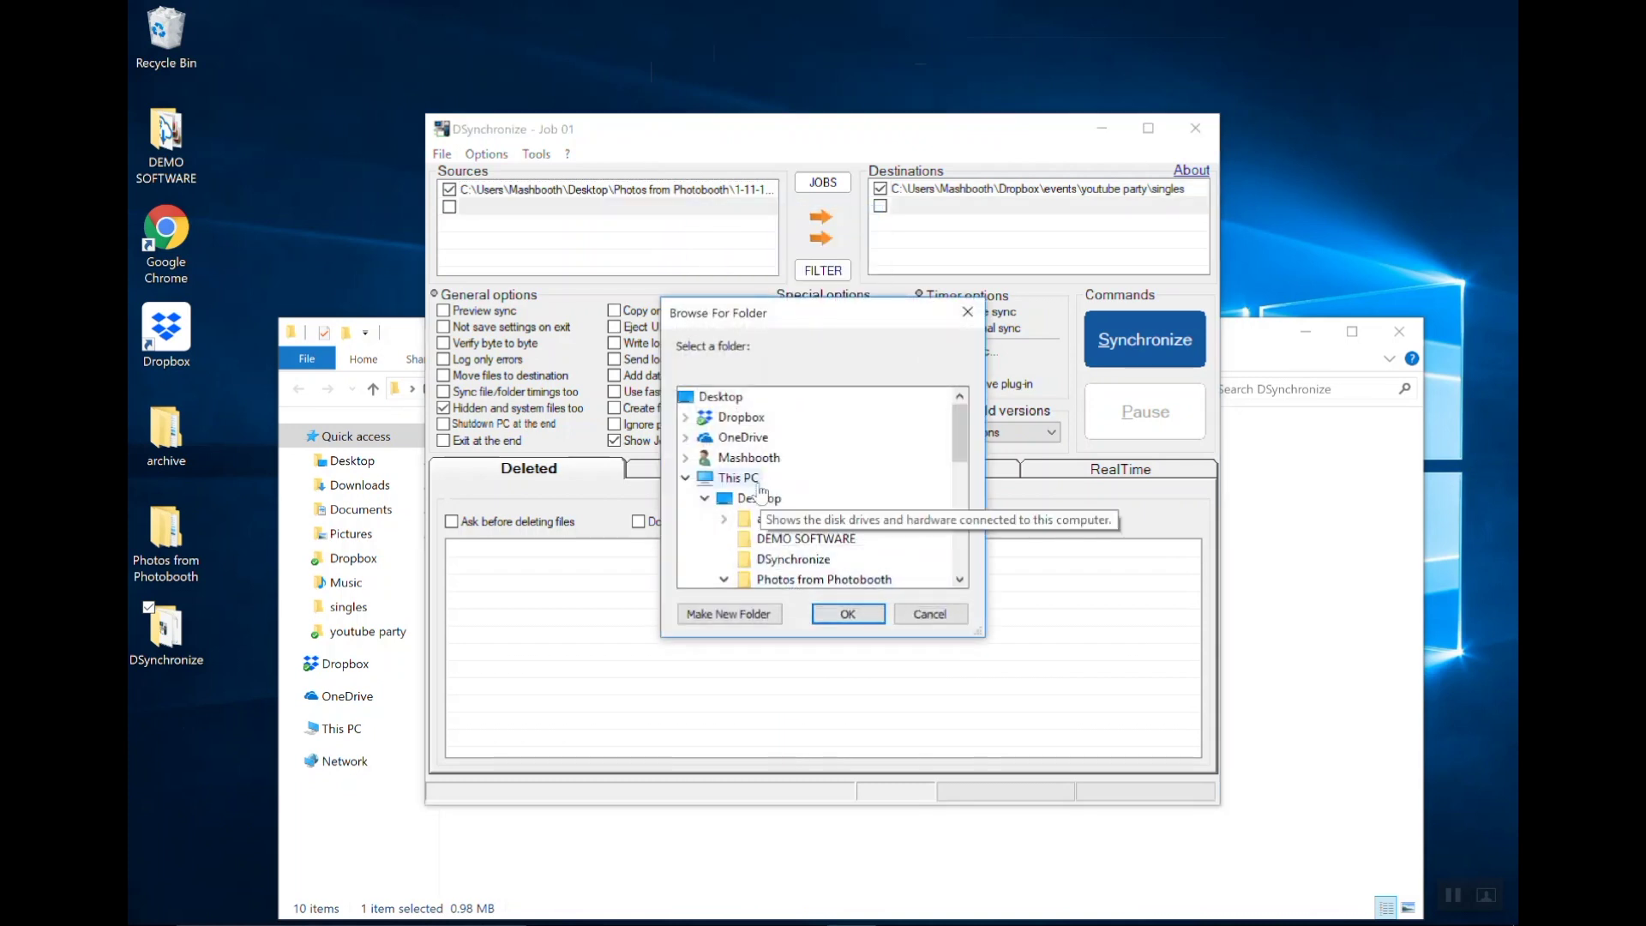
{"action": "left_click", "coordinate": [959, 580]}
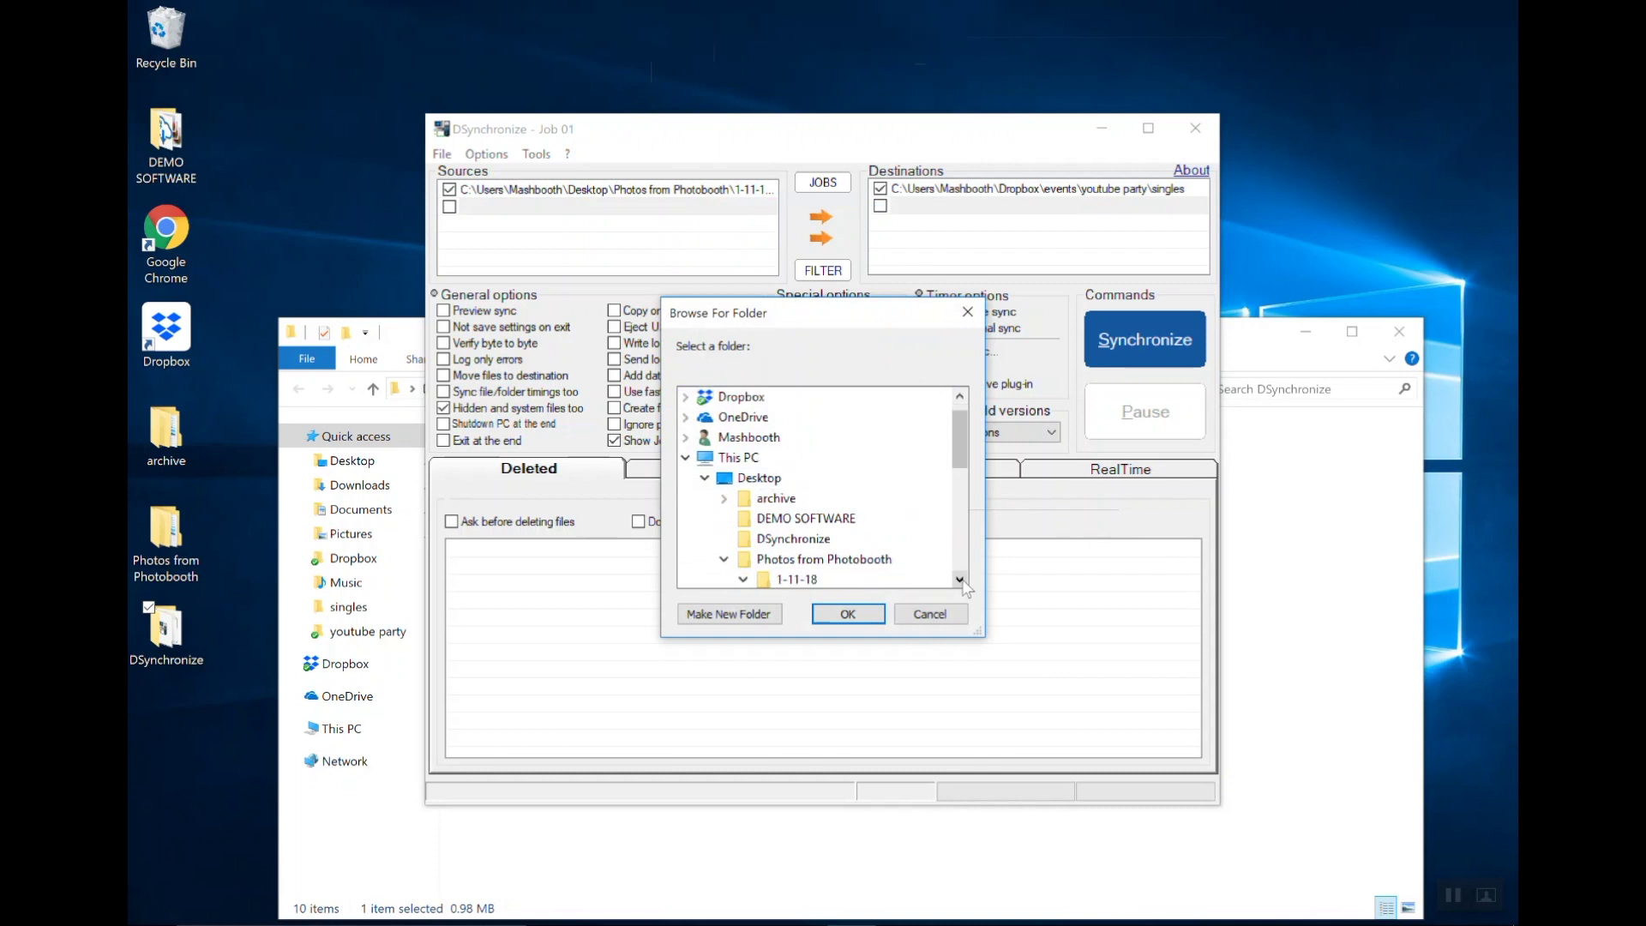
{"action": "left_click", "coordinate": [960, 580]}
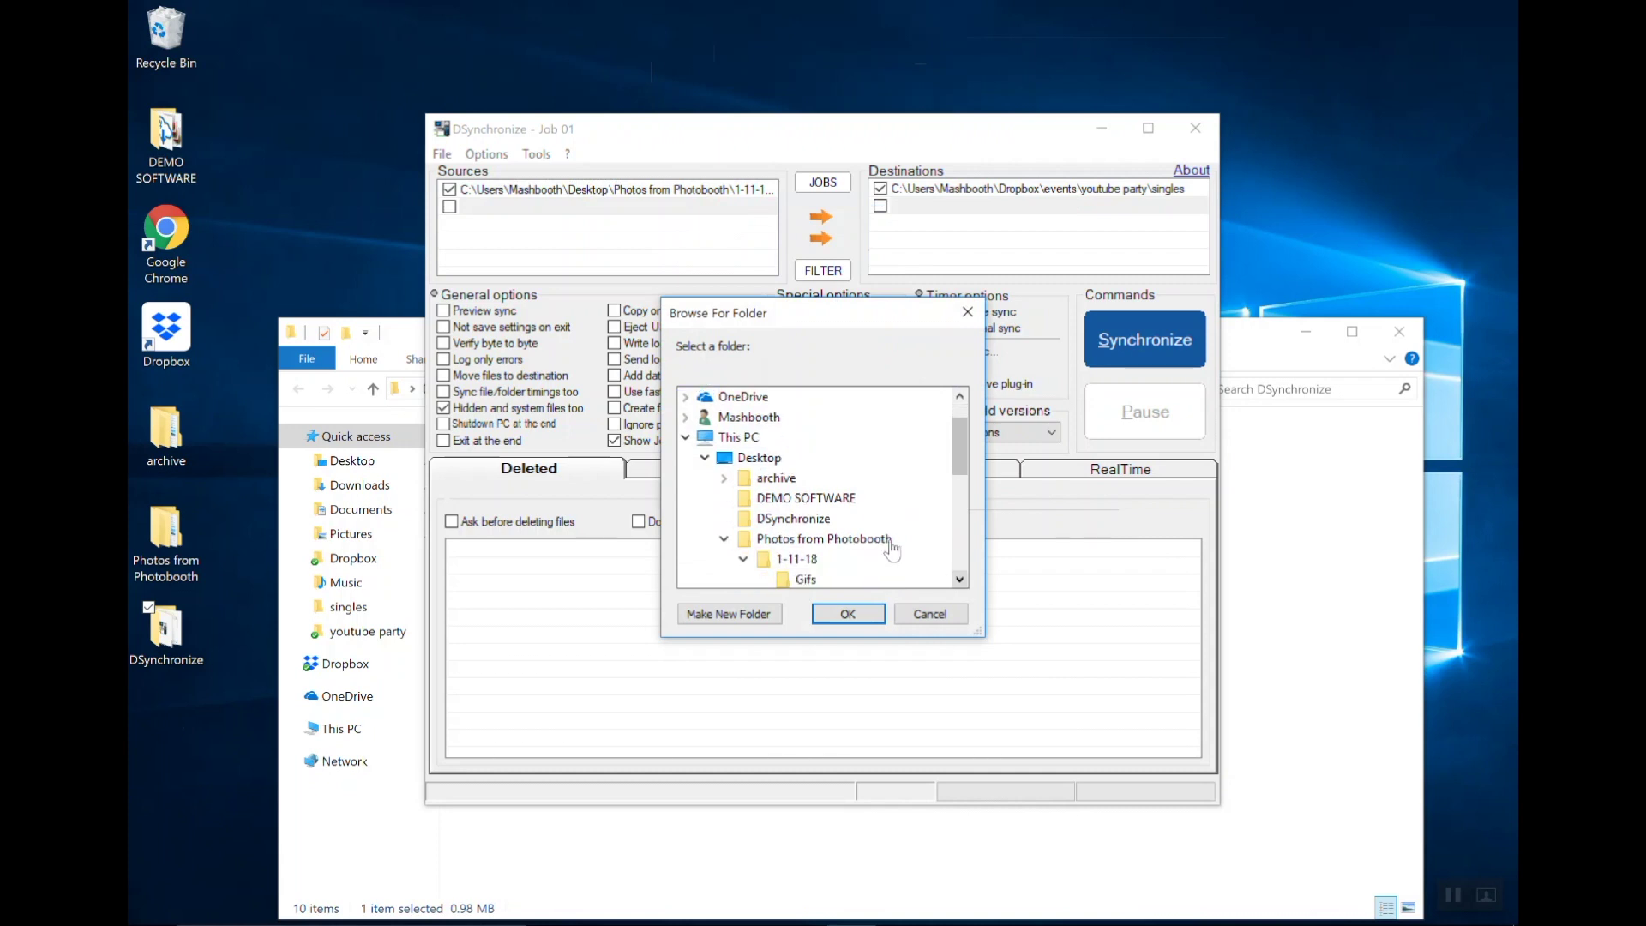
{"action": "left_click", "coordinate": [960, 581]}
{"action": "left_click", "coordinate": [960, 581]}
{"action": "left_click", "coordinate": [961, 580]}
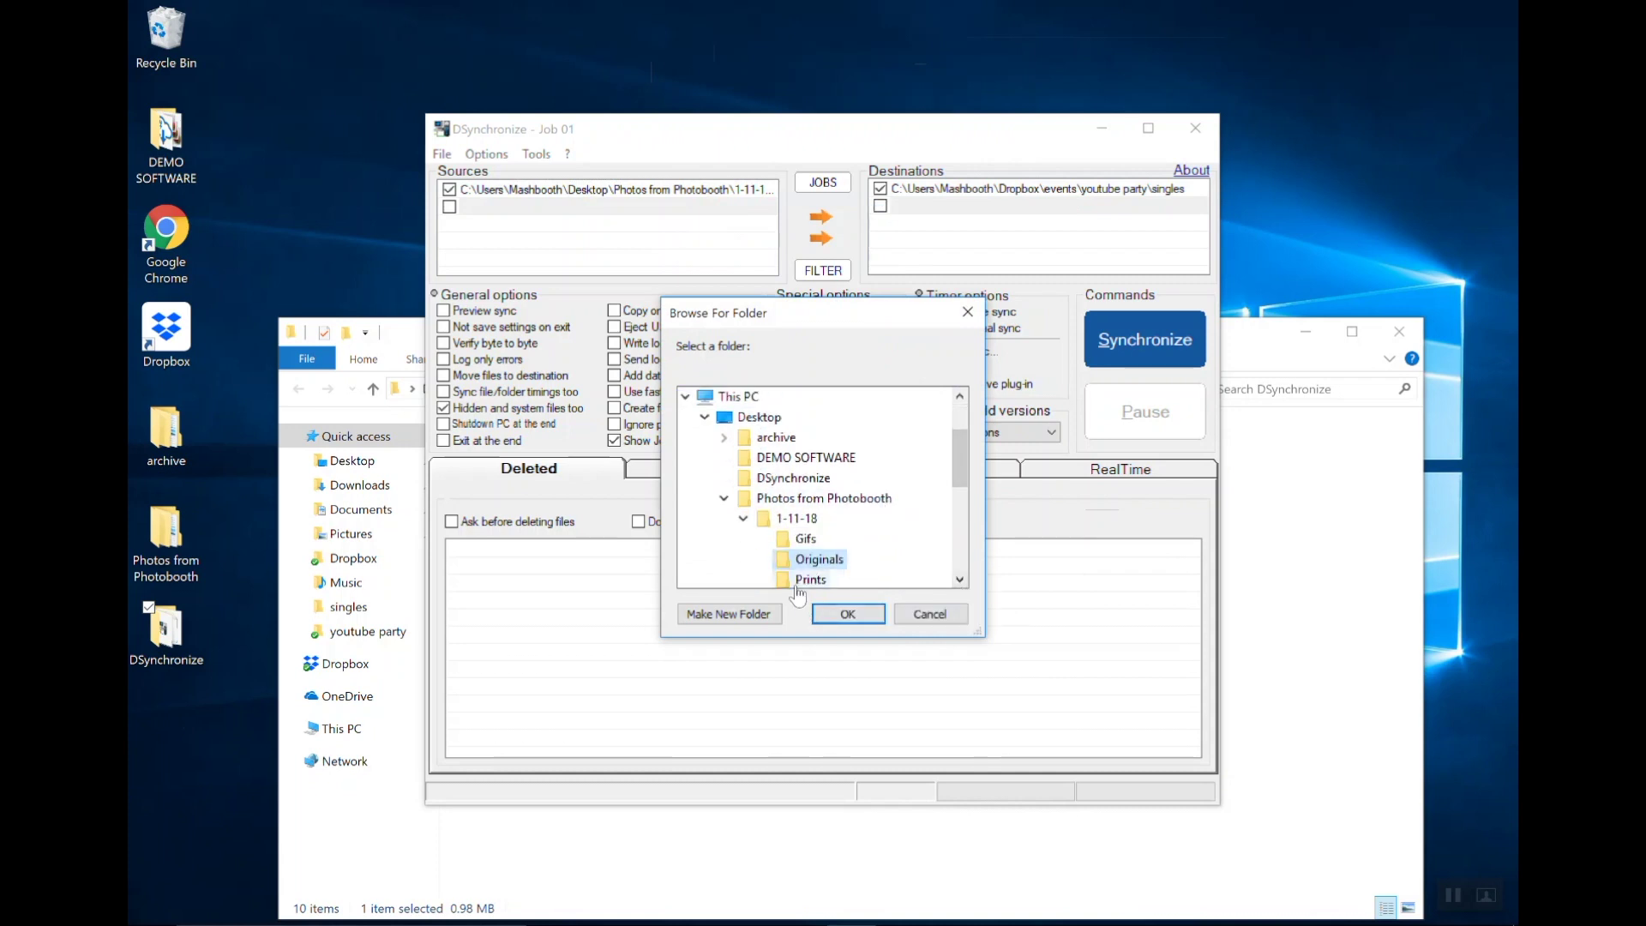
{"action": "left_click", "coordinate": [854, 616]}
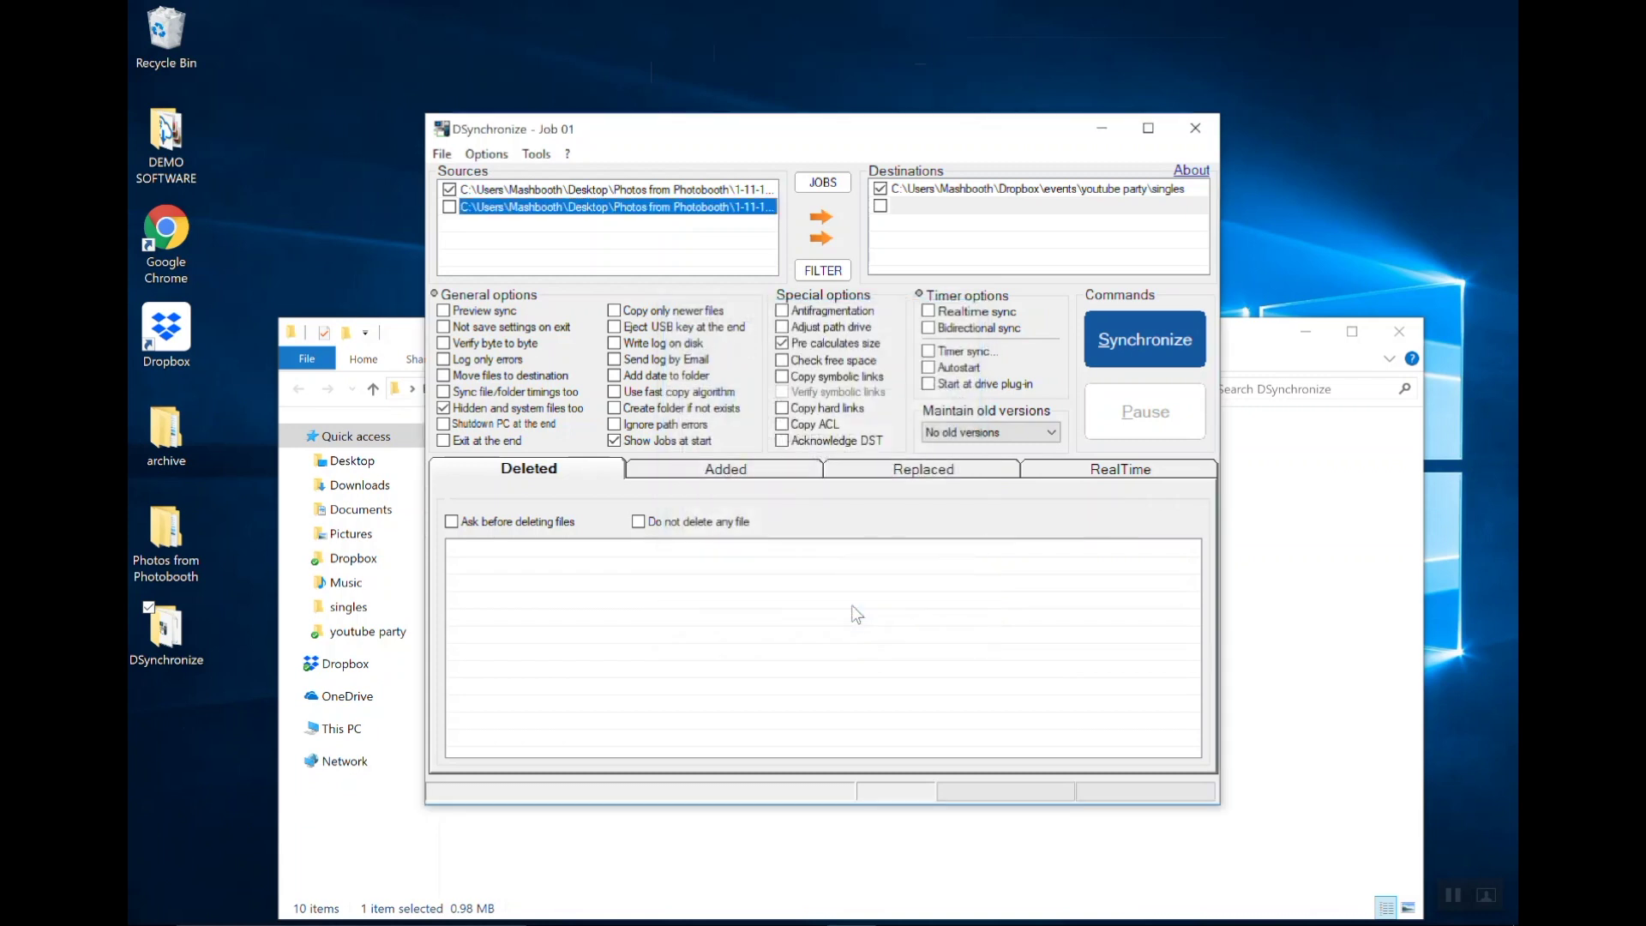
{"action": "right_click", "coordinate": [935, 211]}
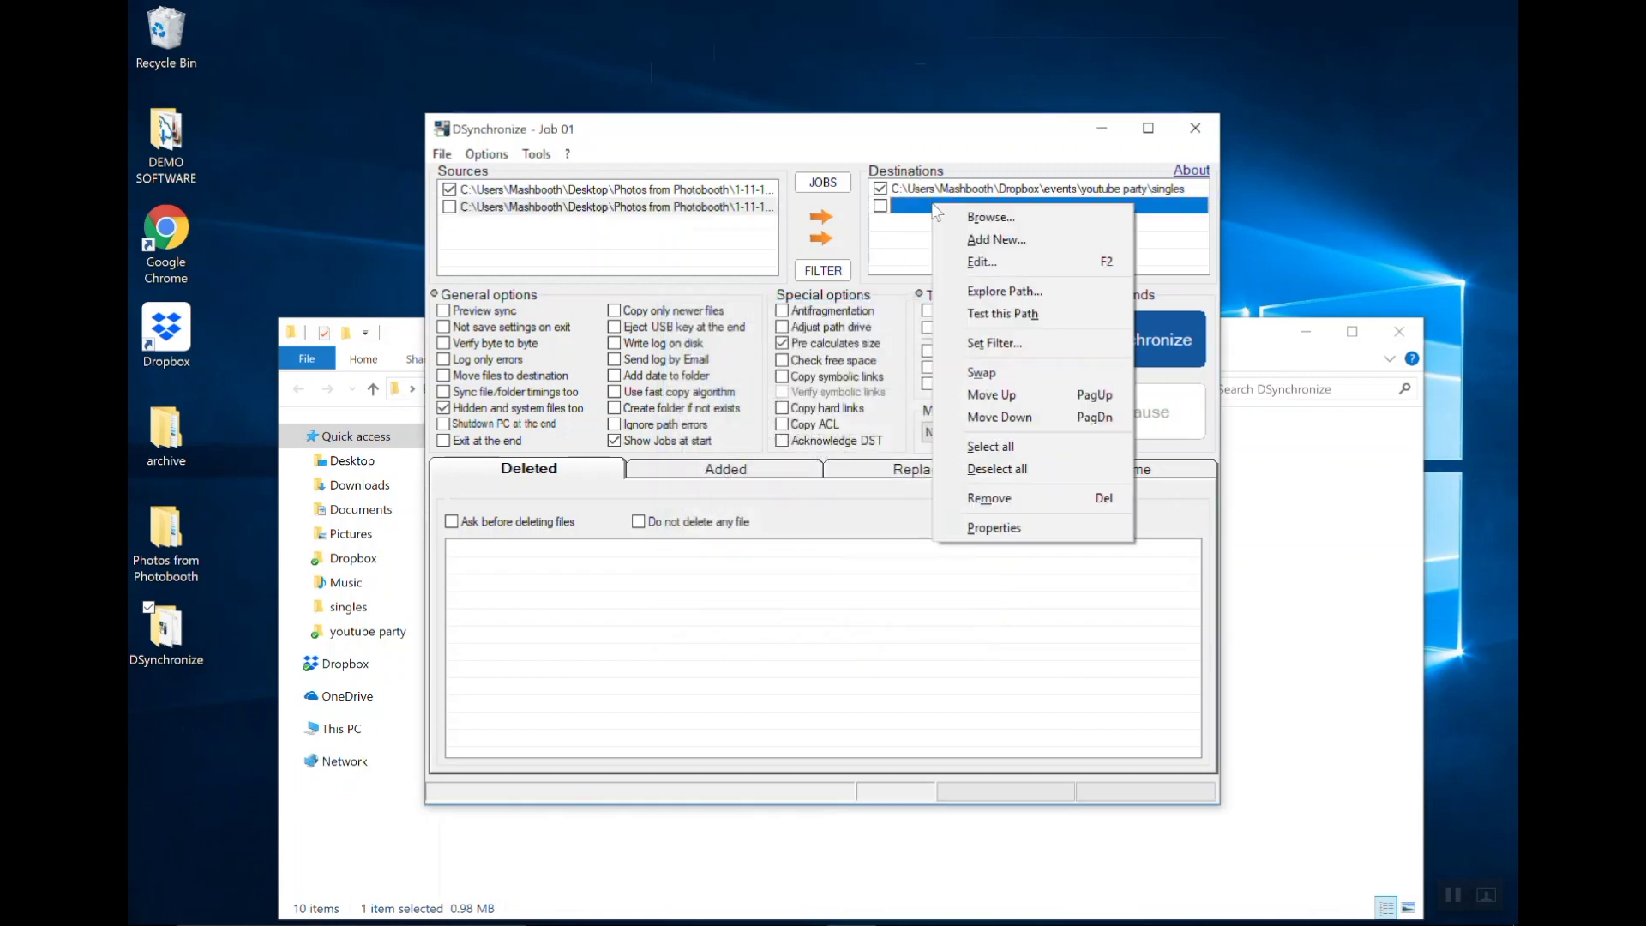
Set the second destination to Dropbox\events\youtube party\prints and enable the new pair
{"action": "left_click", "coordinate": [980, 217]}
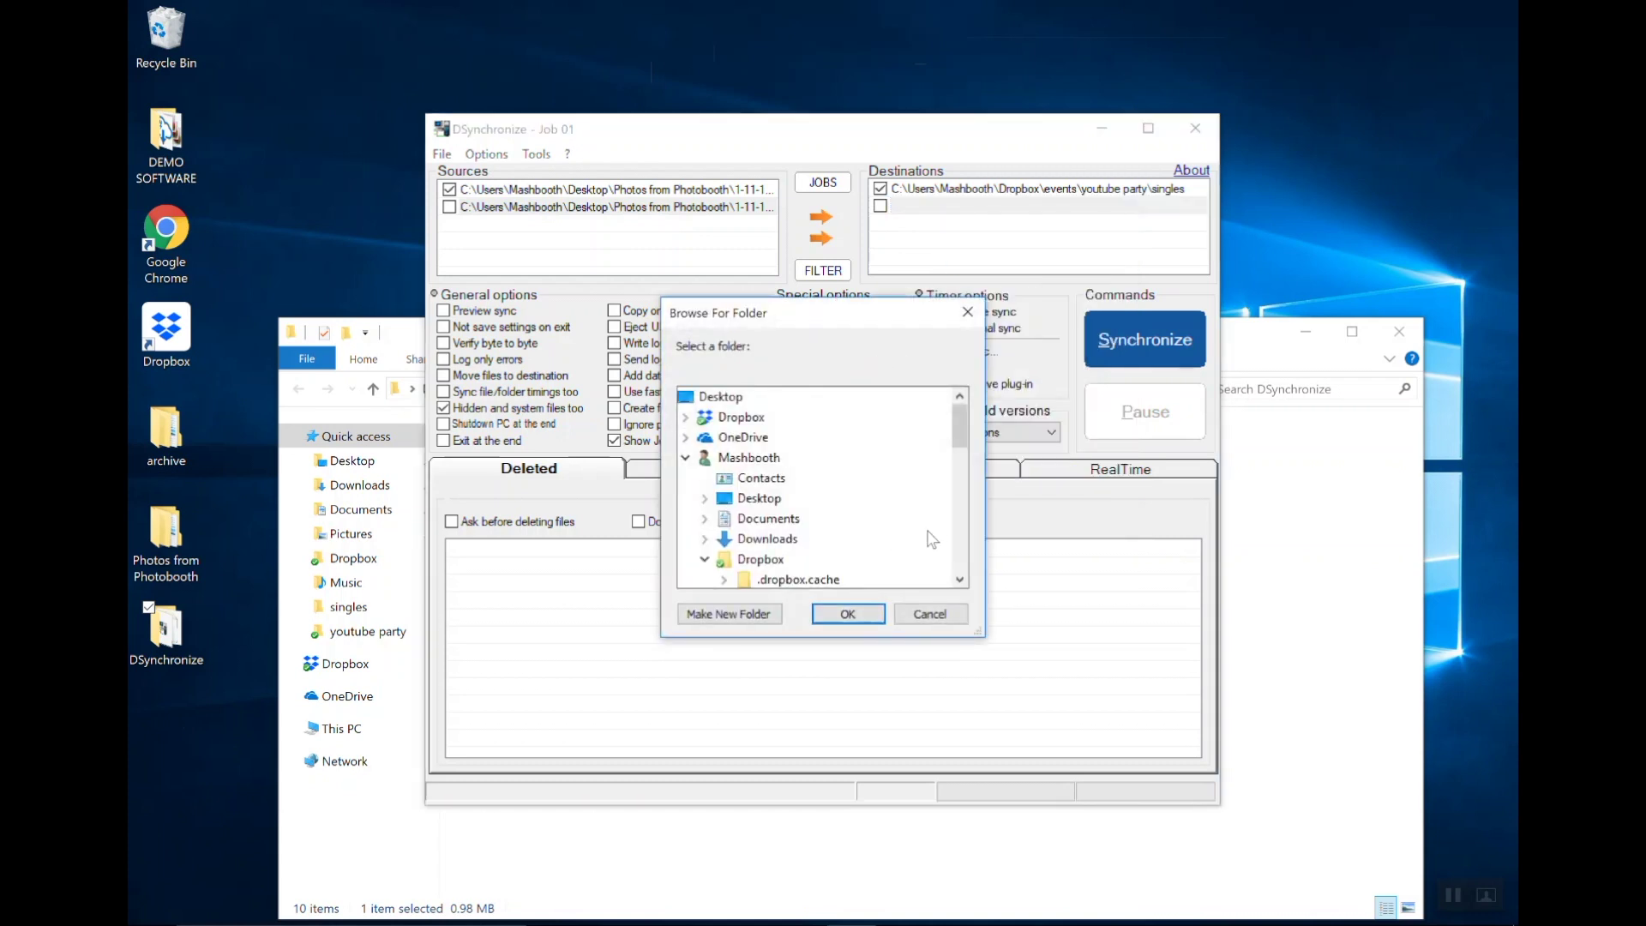
{"action": "double_click", "coordinate": [746, 419]}
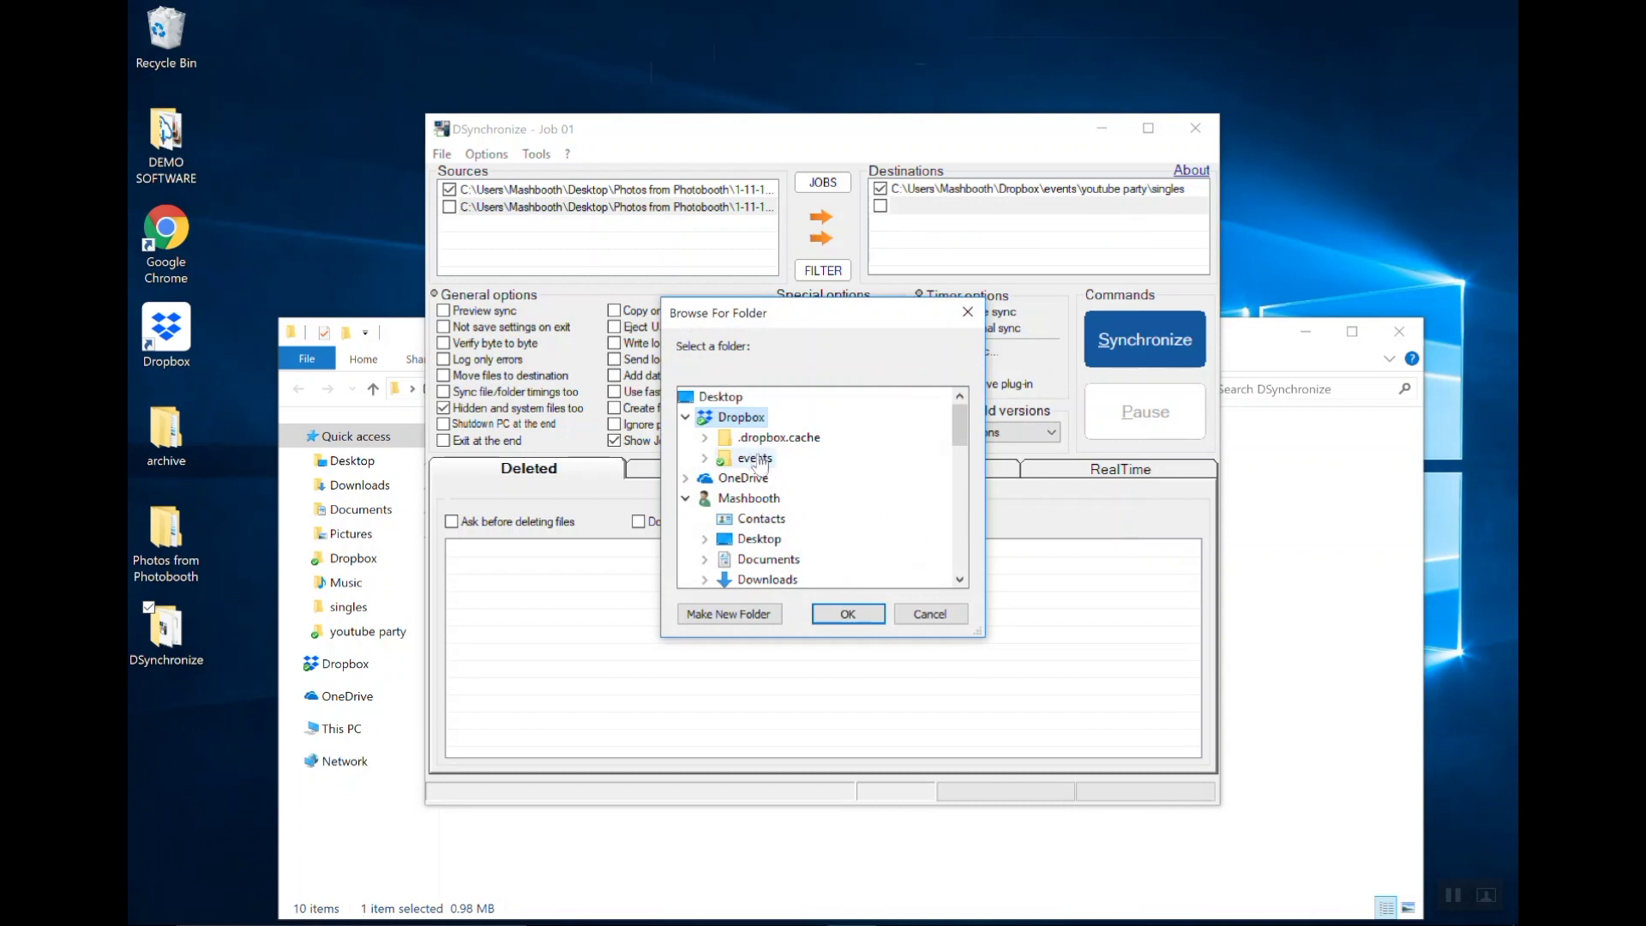
{"action": "double_click", "coordinate": [757, 460]}
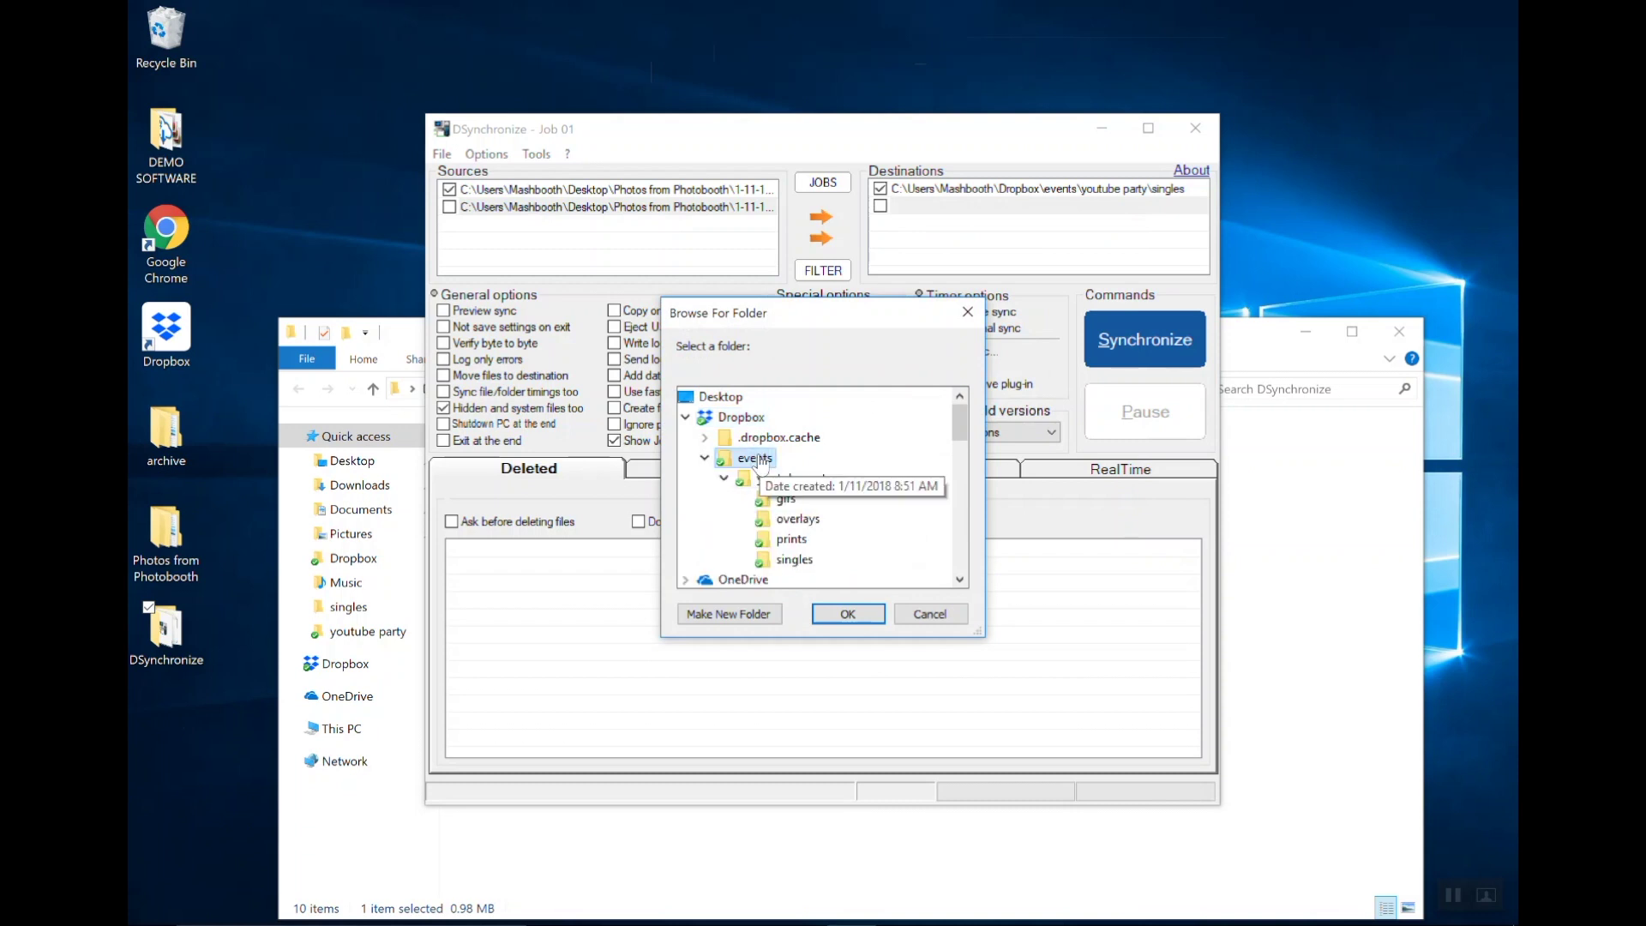
{"action": "left_click", "coordinate": [790, 540]}
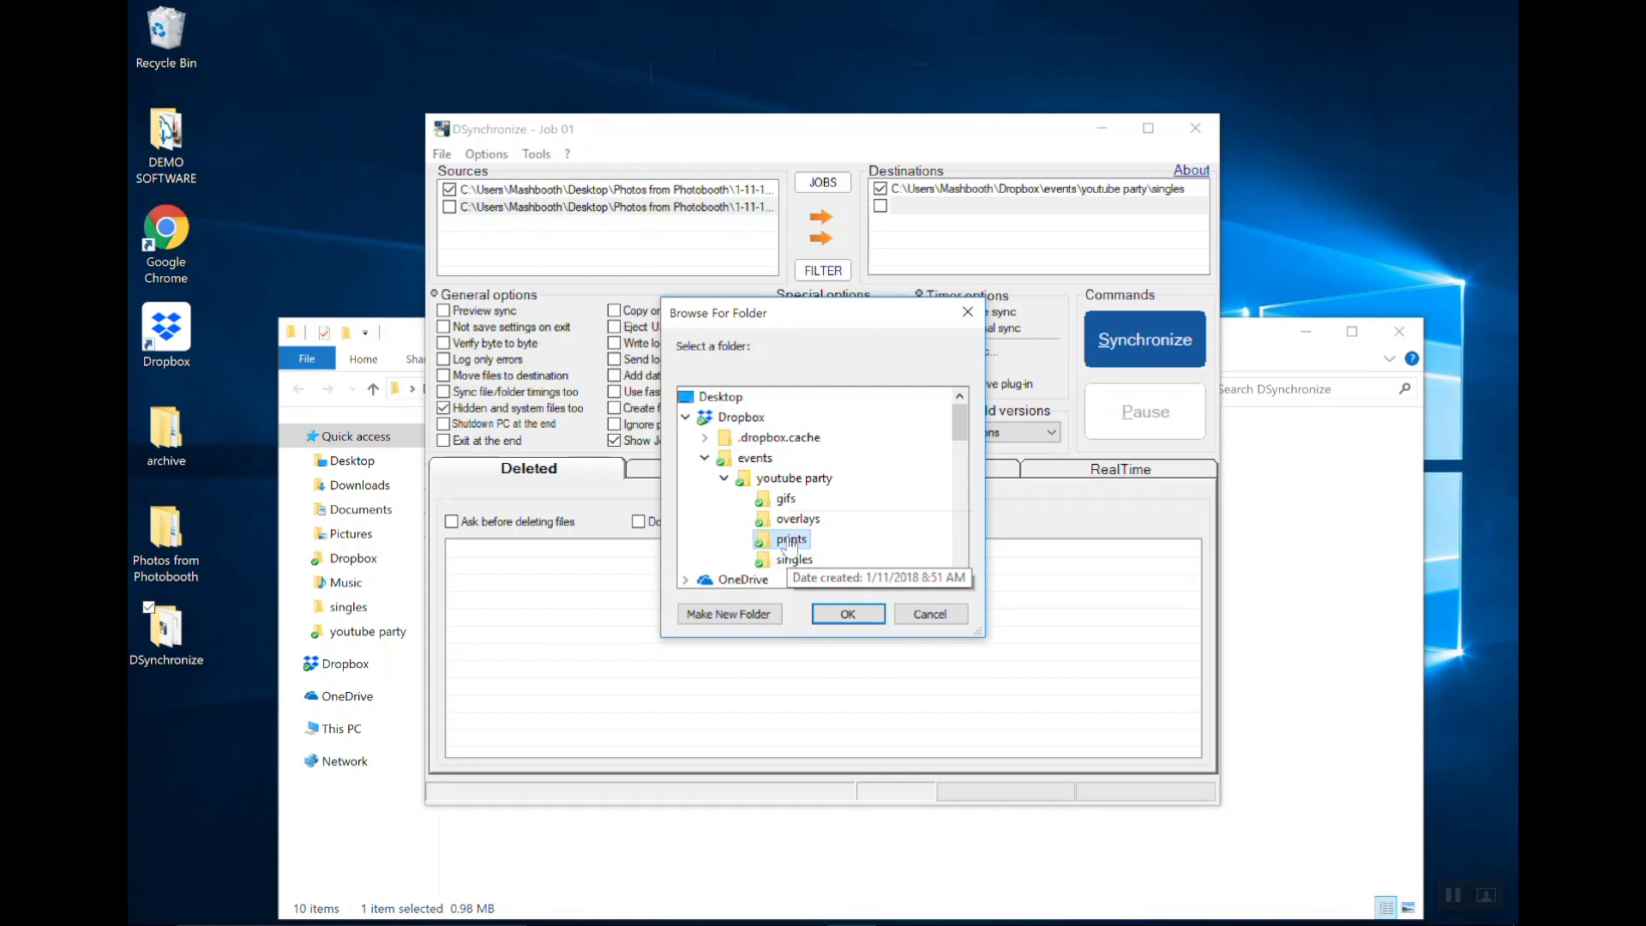
{"action": "left_click", "coordinate": [837, 617]}
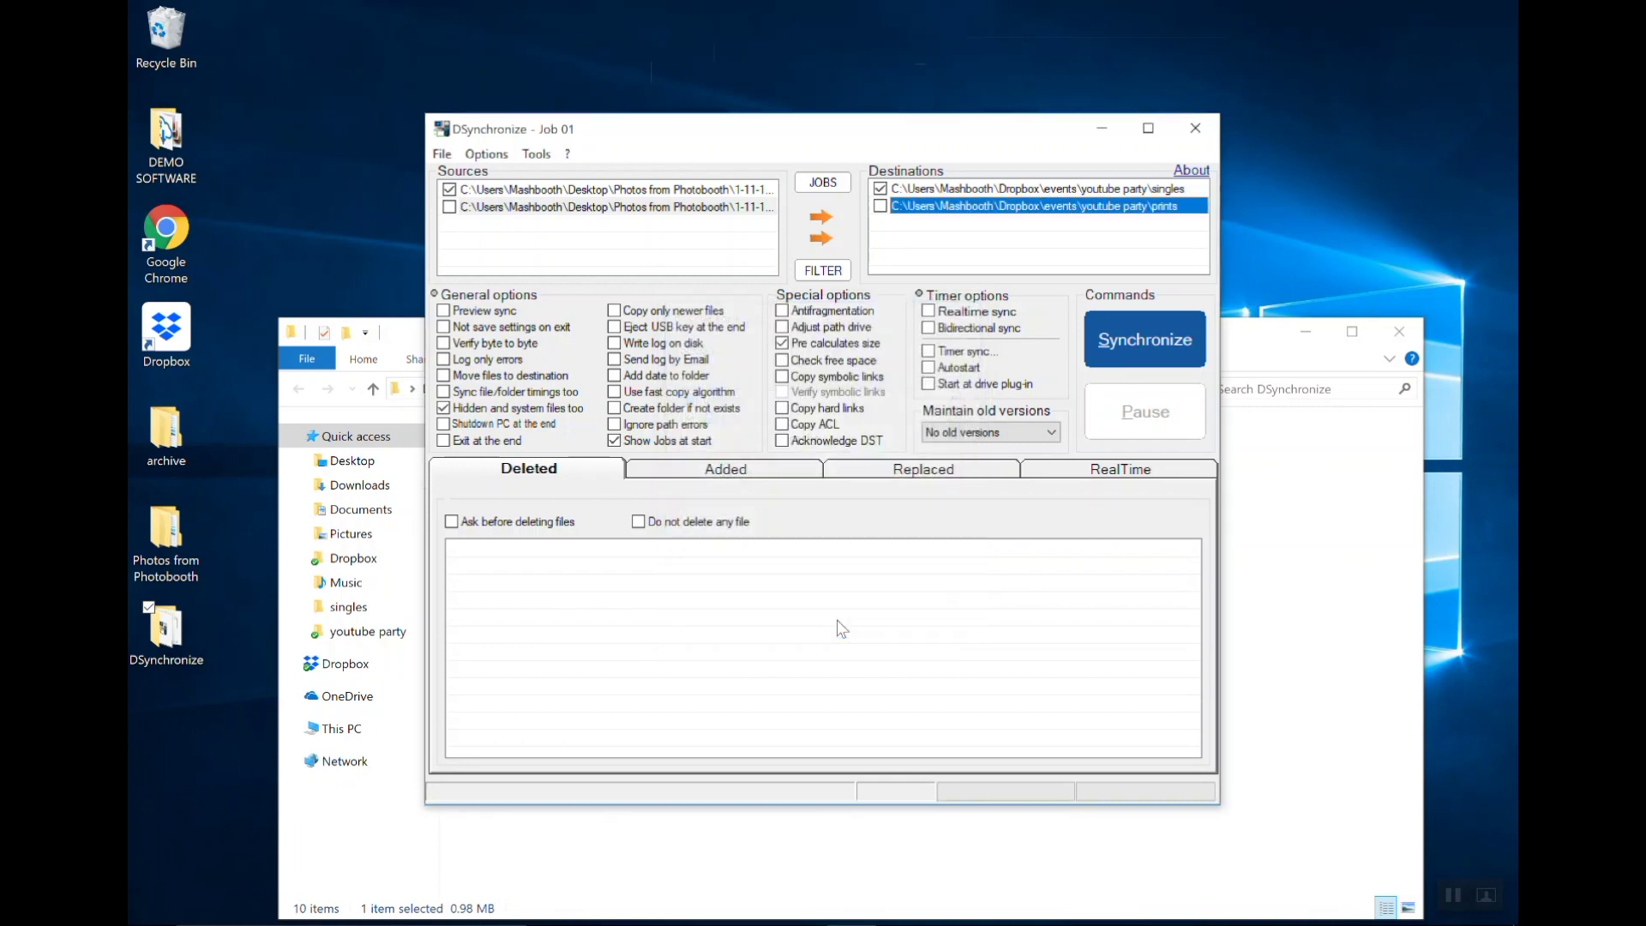
{"action": "left_click", "coordinate": [879, 206]}
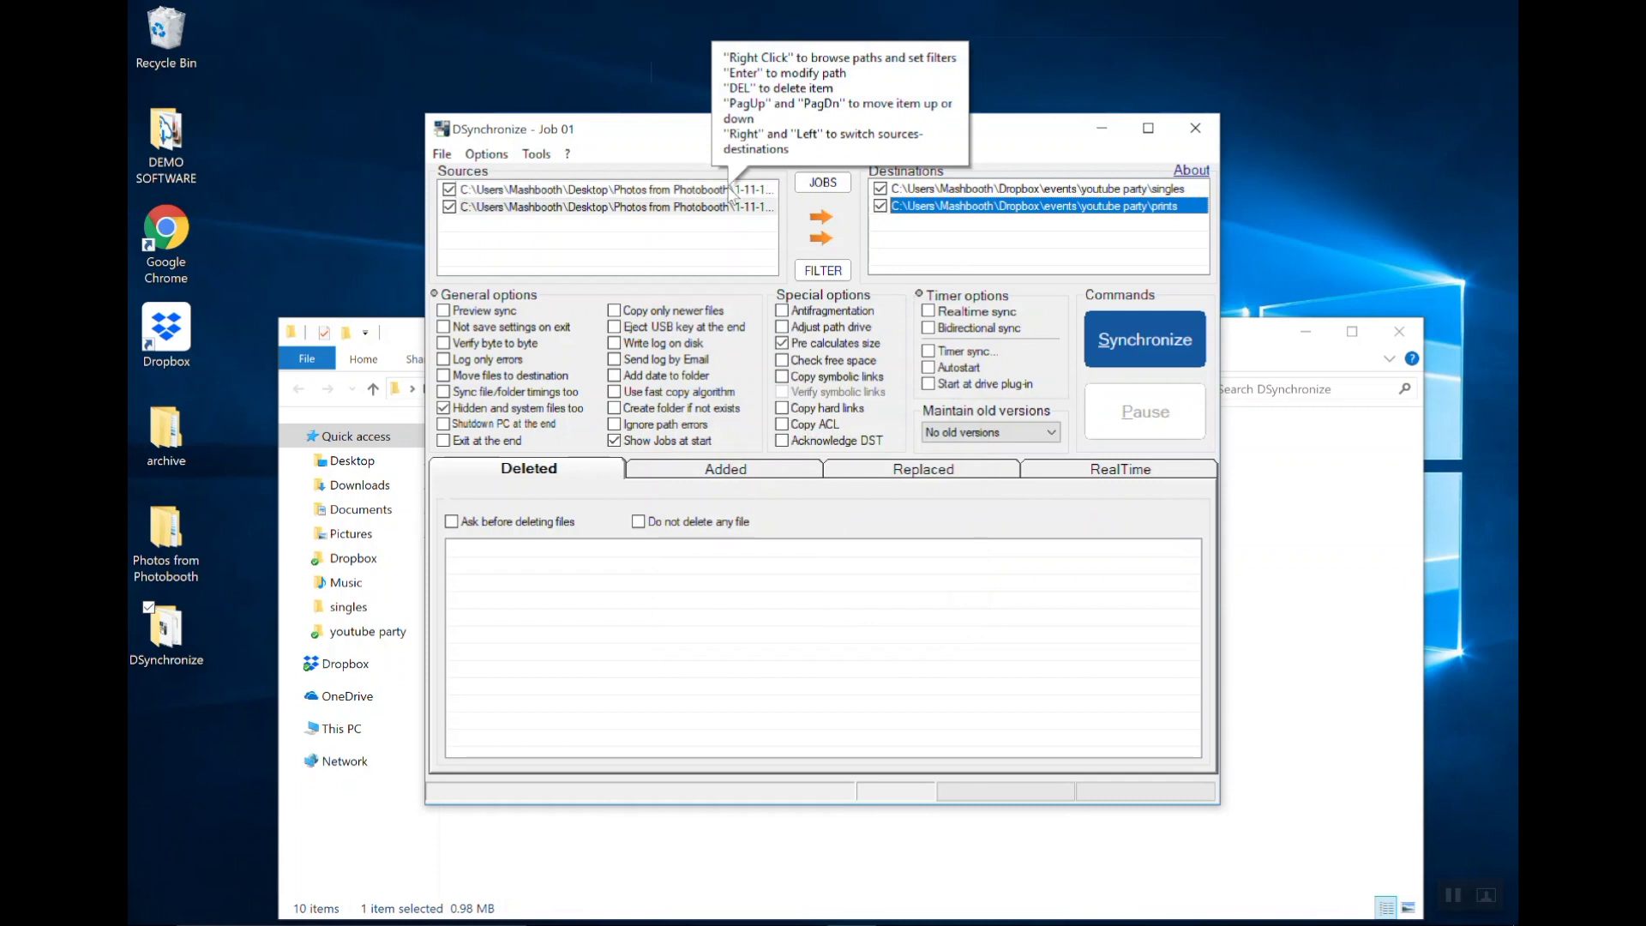
{"action": "left_click", "coordinate": [1046, 192]}
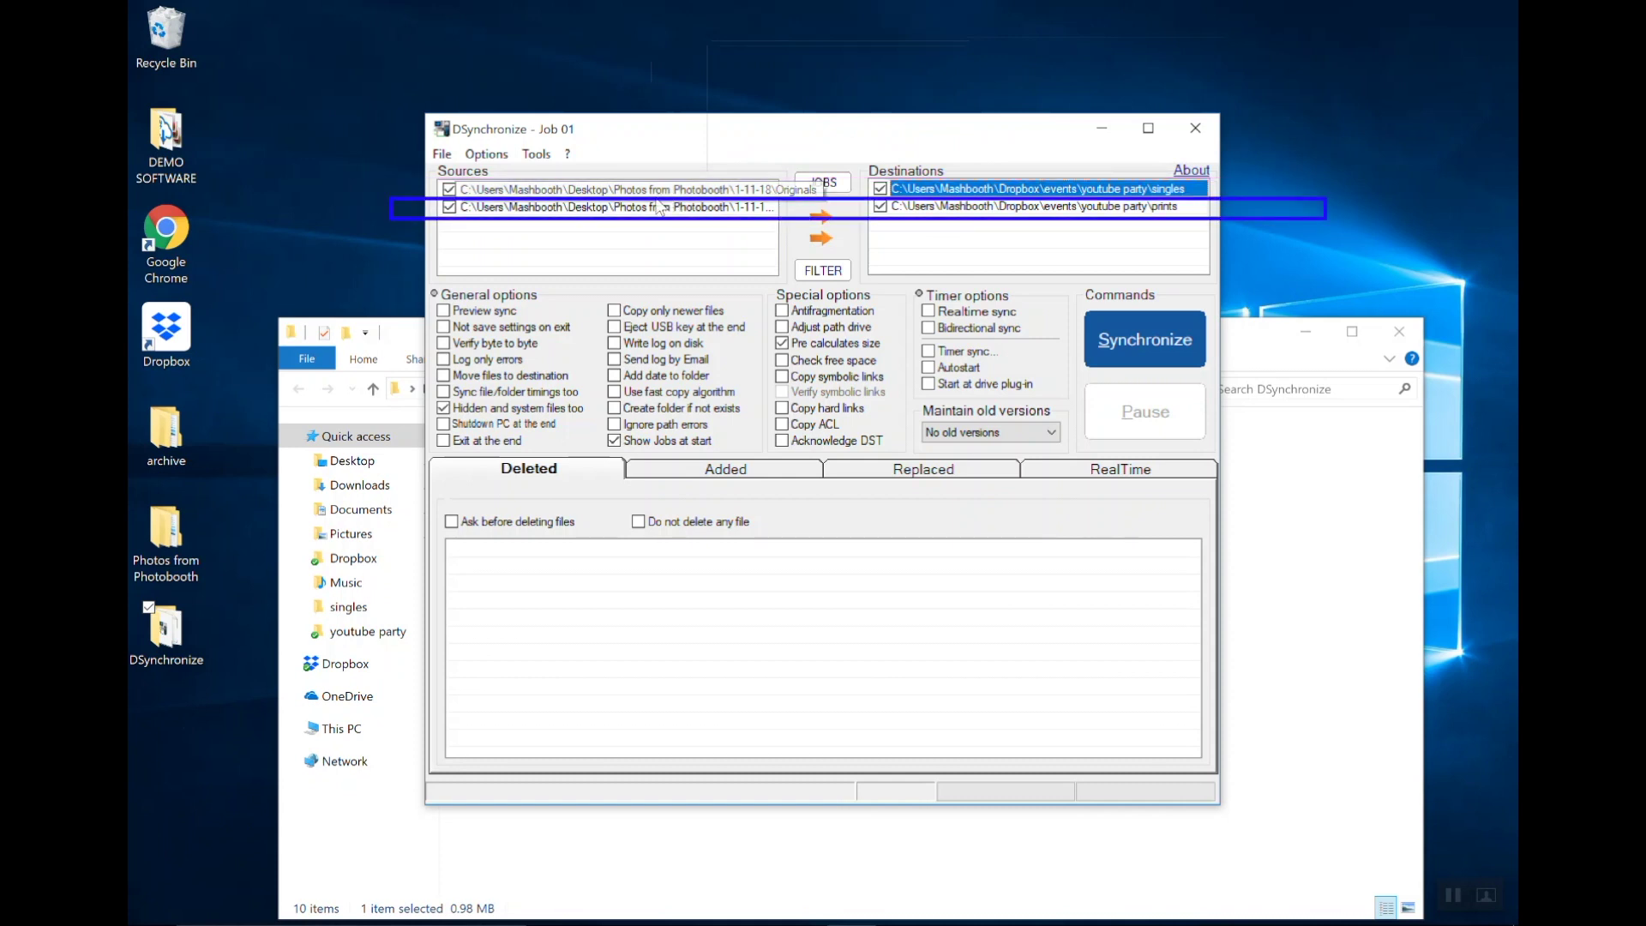
Synchronize both pairs, copying 40 files, then enable Realtime sync after a standard sync
{"action": "left_click", "coordinate": [1167, 345]}
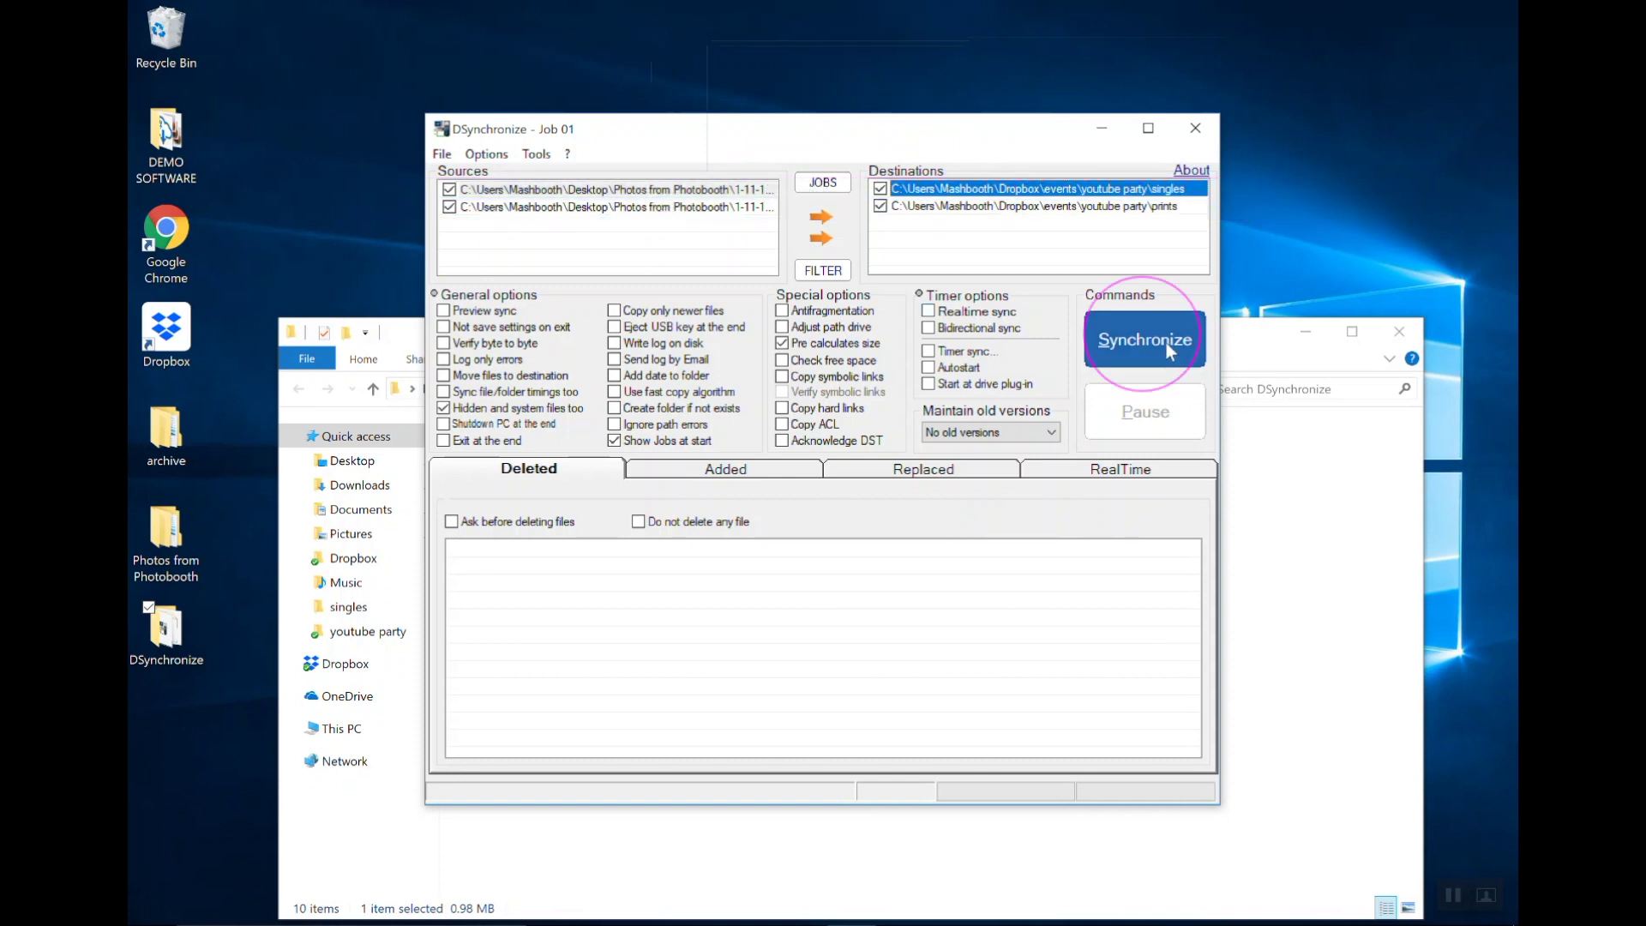
{"action": "left_click", "coordinate": [985, 314]}
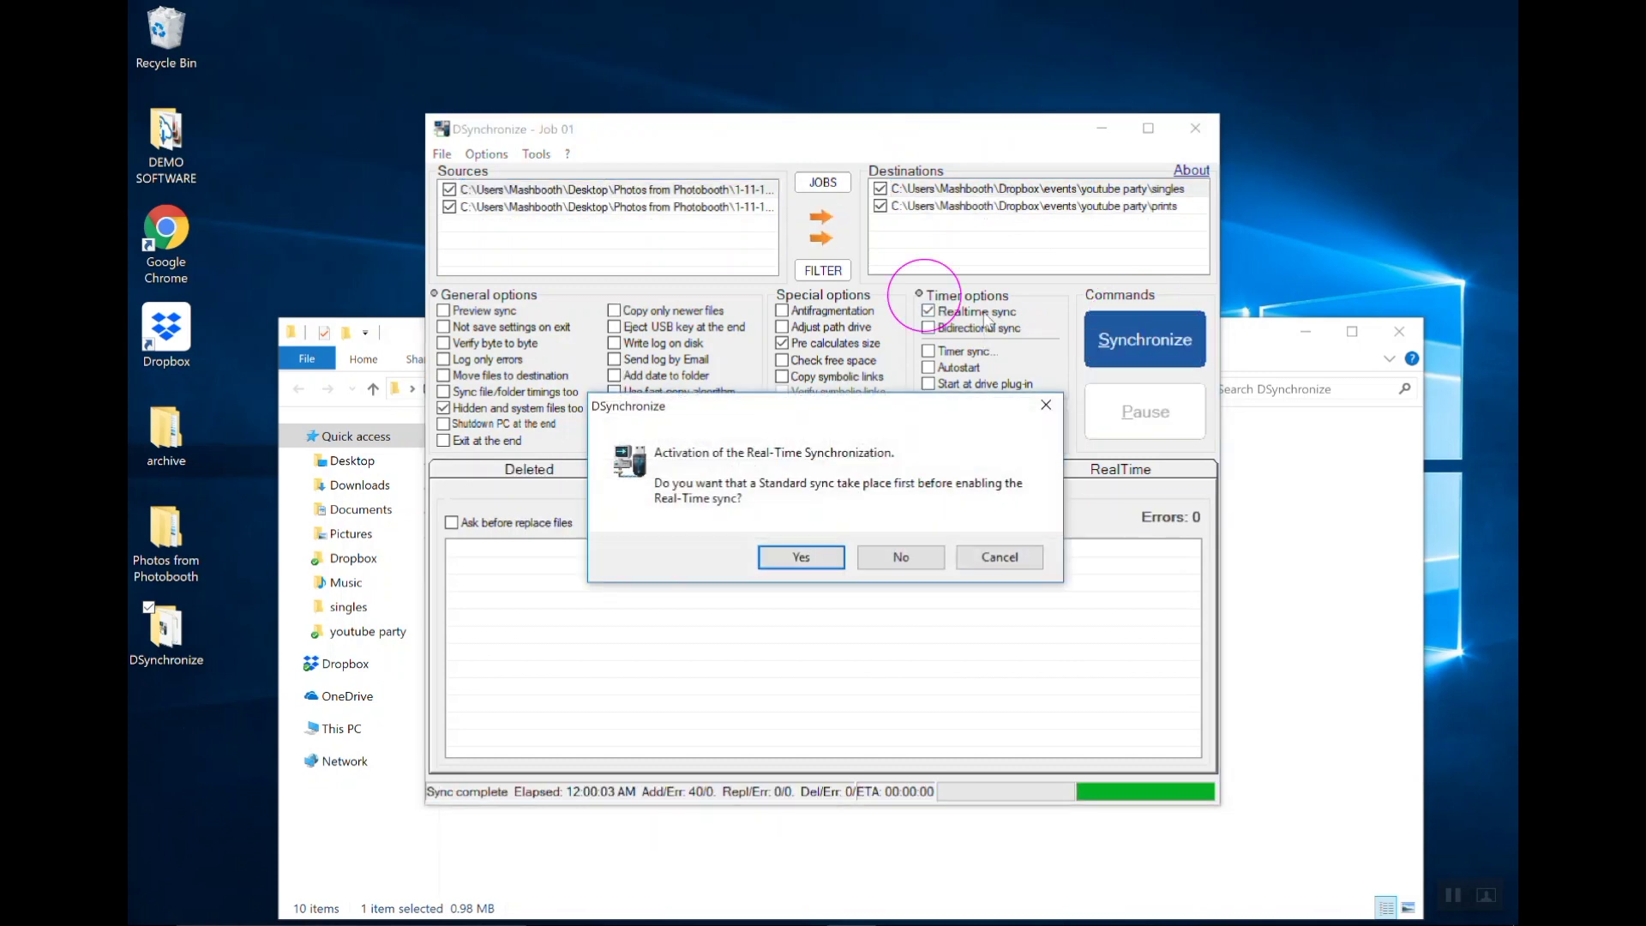
{"action": "left_click", "coordinate": [800, 557]}
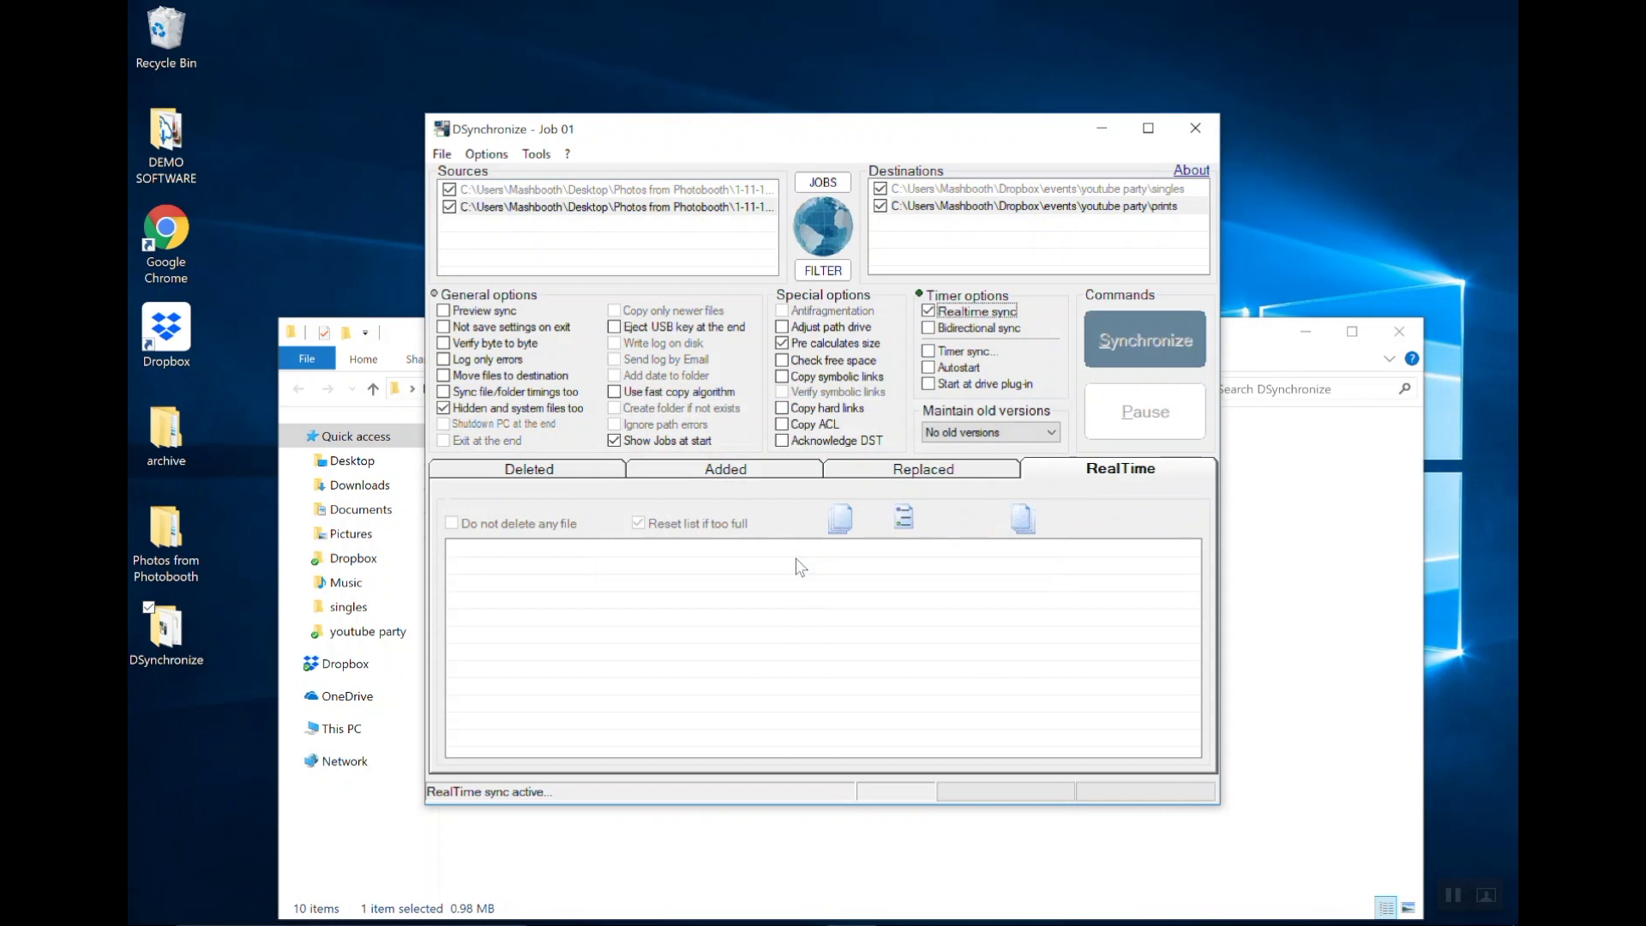